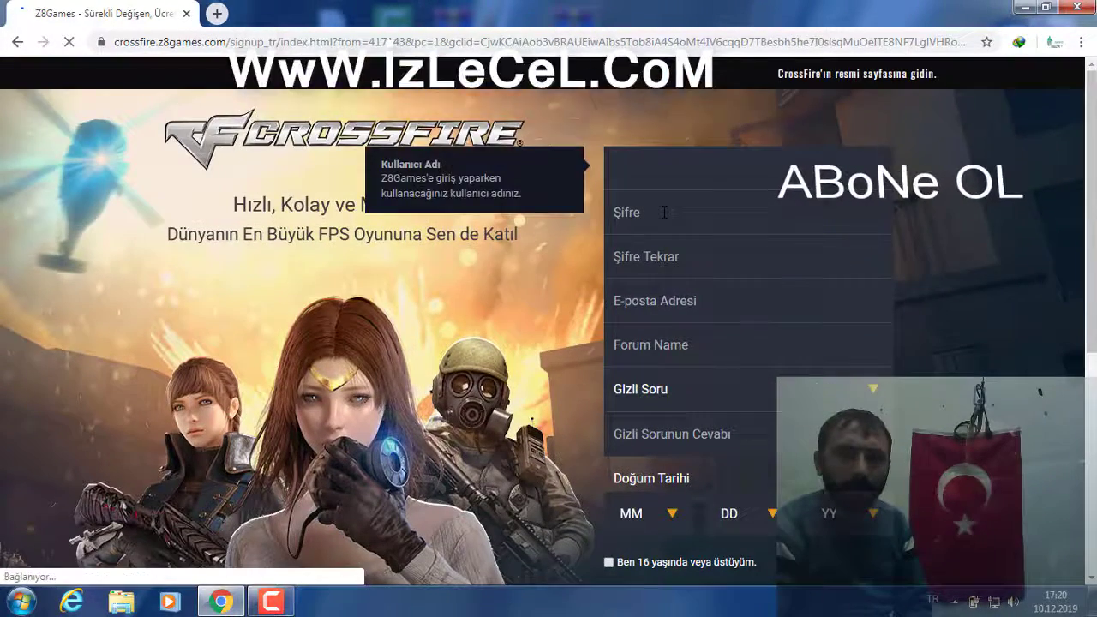
# Step: Examine the CrossFire sign-up form, from the username, password and e-mail fields to the secret question, birth date, agreements and account creation option
pyautogui.click(664, 212)
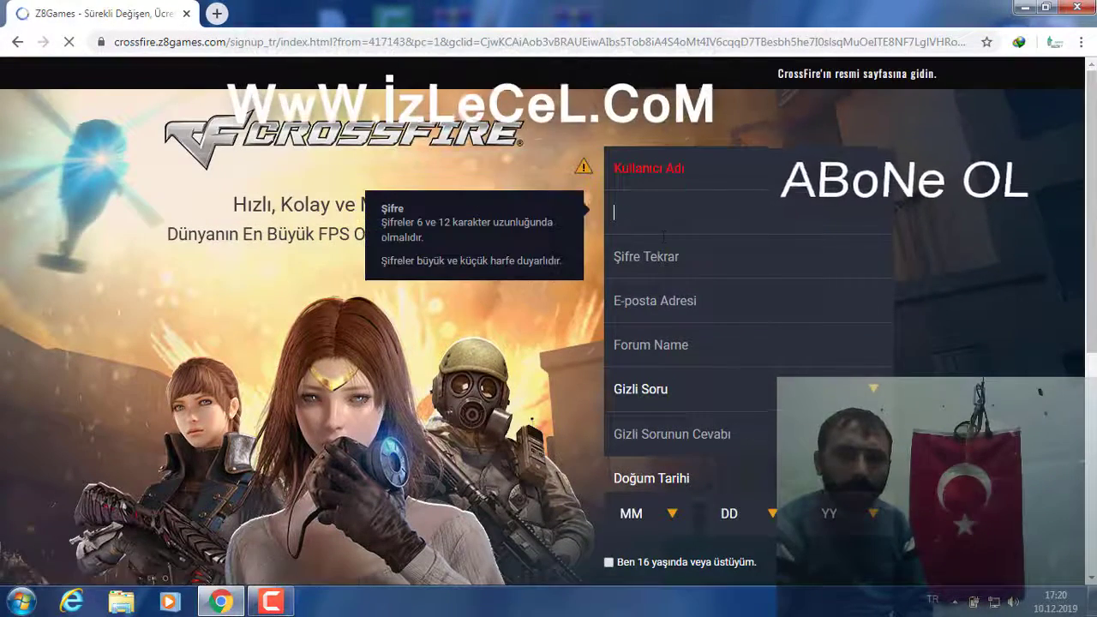
pyautogui.click(664, 255)
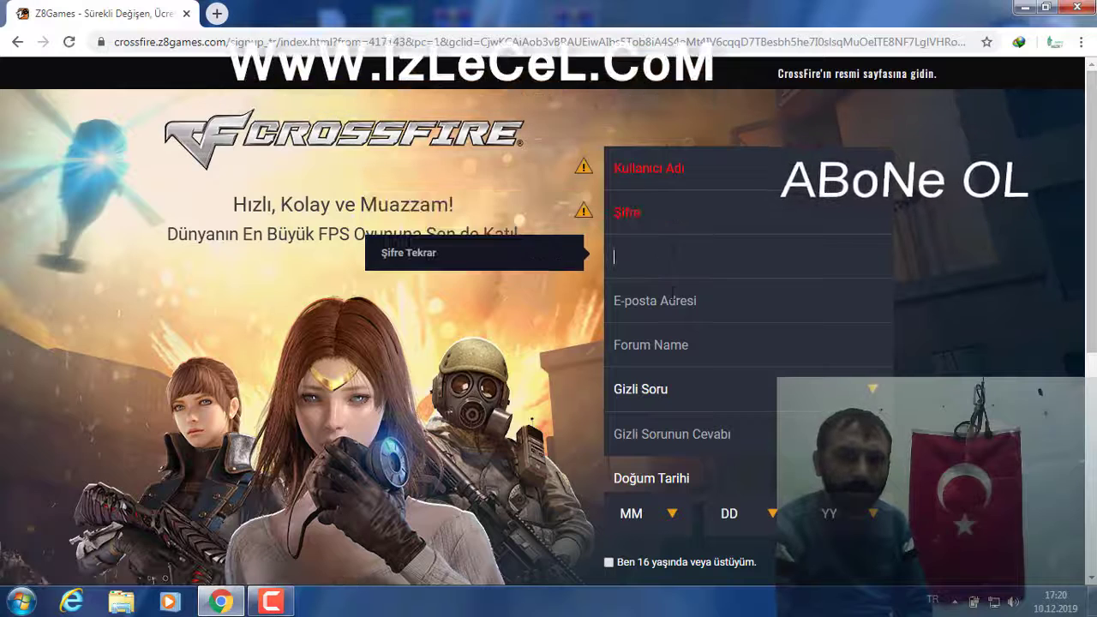
pyautogui.click(675, 296)
pyautogui.click(667, 346)
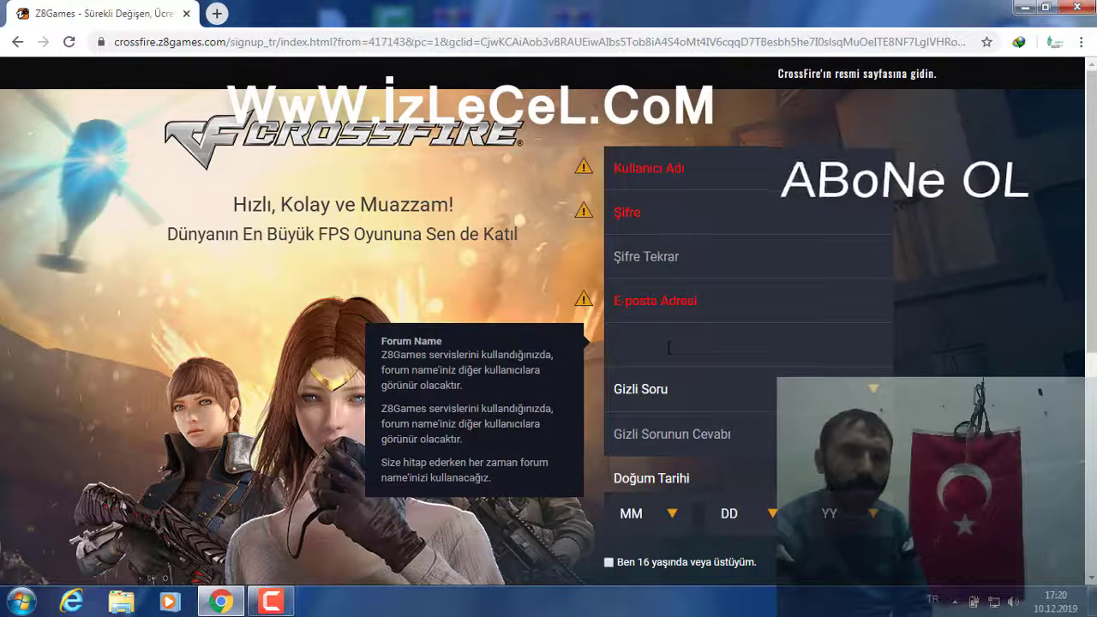
pyautogui.click(668, 392)
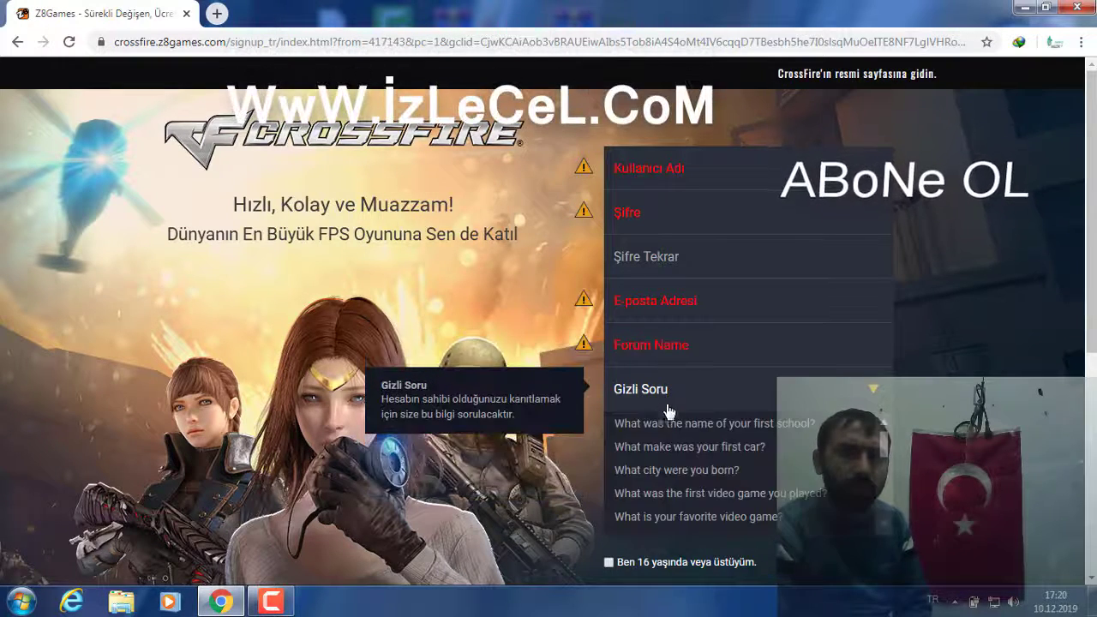
pyautogui.click(592, 426)
pyautogui.scroll(-1, 655, 409)
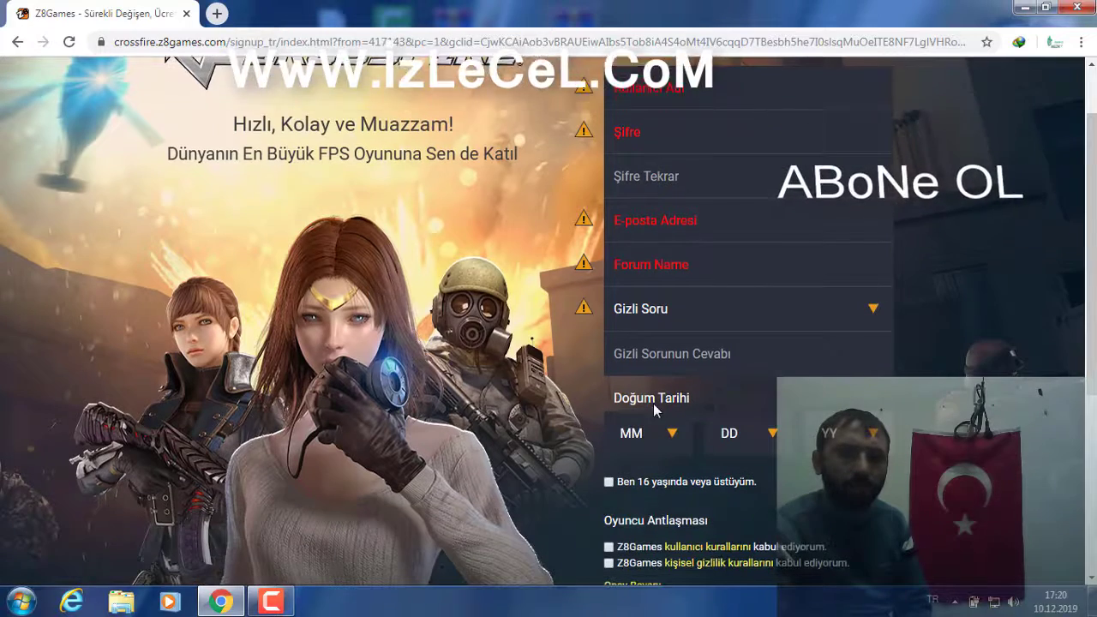
pyautogui.click(705, 352)
pyautogui.scroll(-1, 684, 362)
pyautogui.click(684, 361)
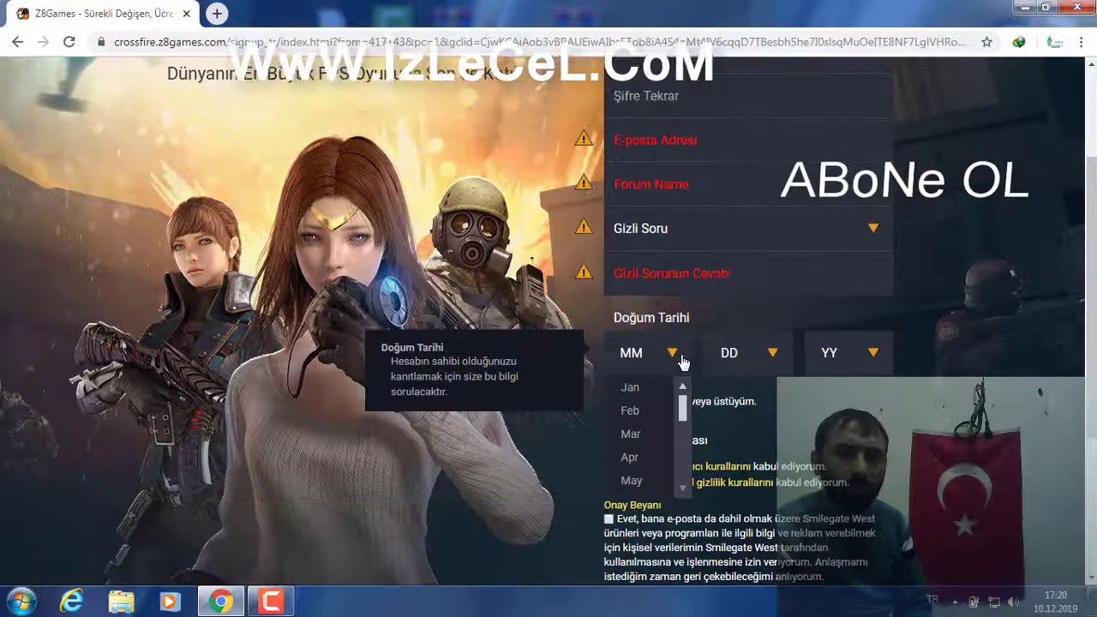
pyautogui.click(846, 356)
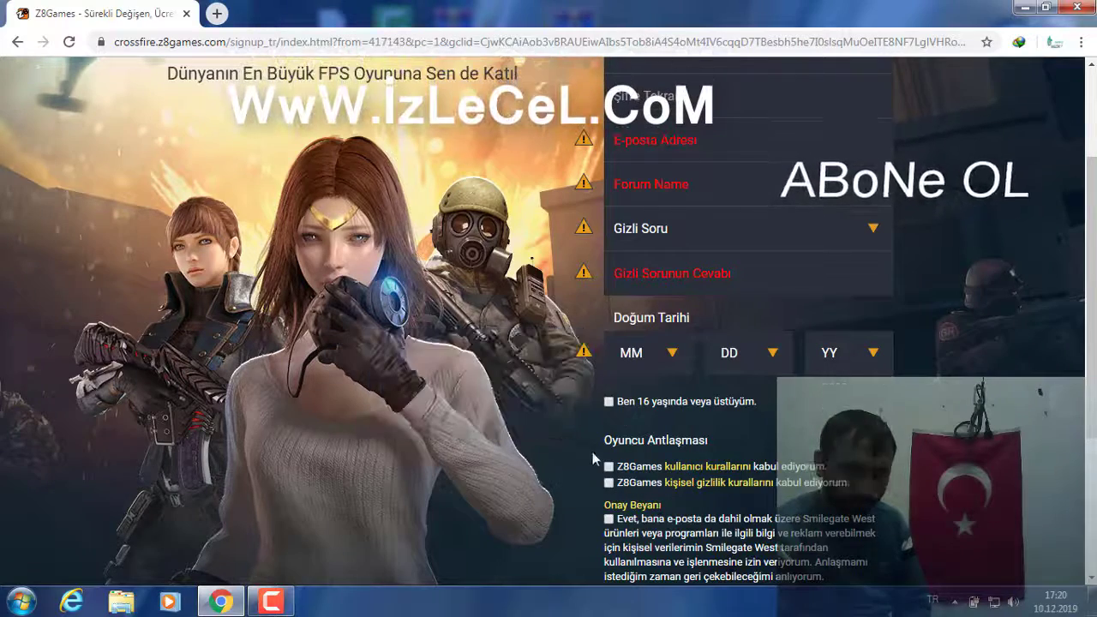
pyautogui.scroll(-2, 592, 452)
pyautogui.scroll(-1, 806, 387)
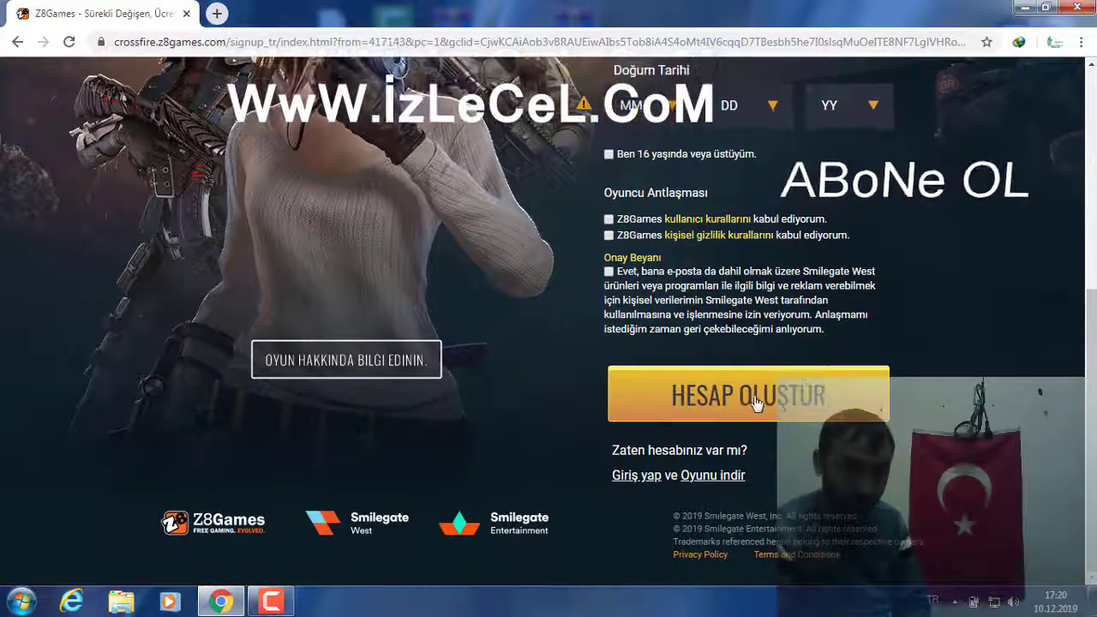
pyautogui.click(669, 428)
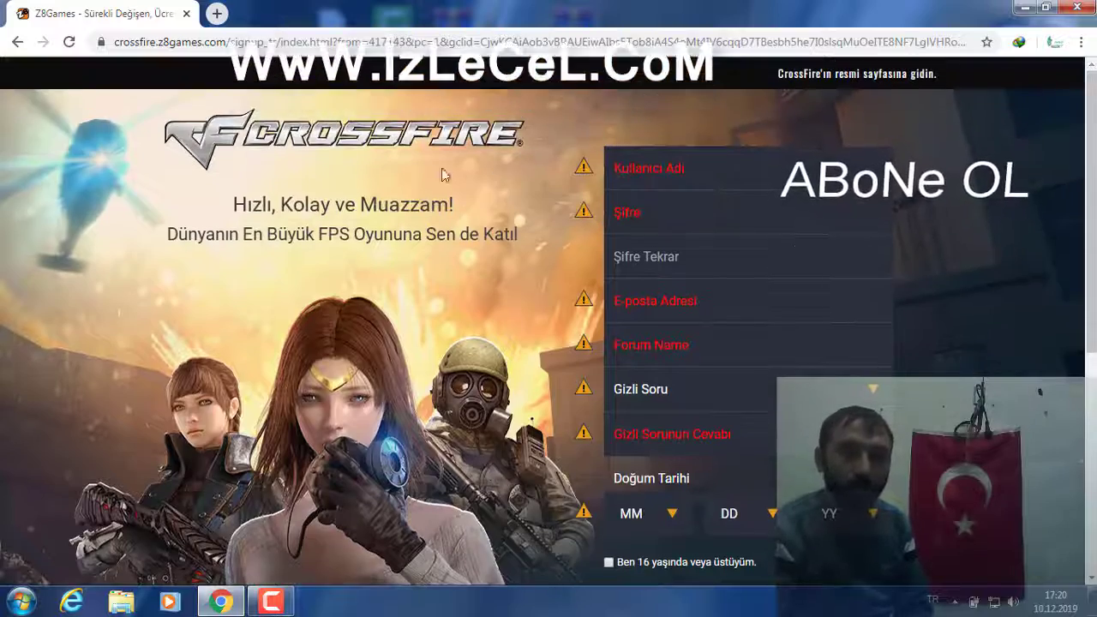
# Step: Open the game download page from the sign-up page, dismiss the translation offer and download the official CrossFire downloader
pyautogui.scroll(-5, 292, 360)
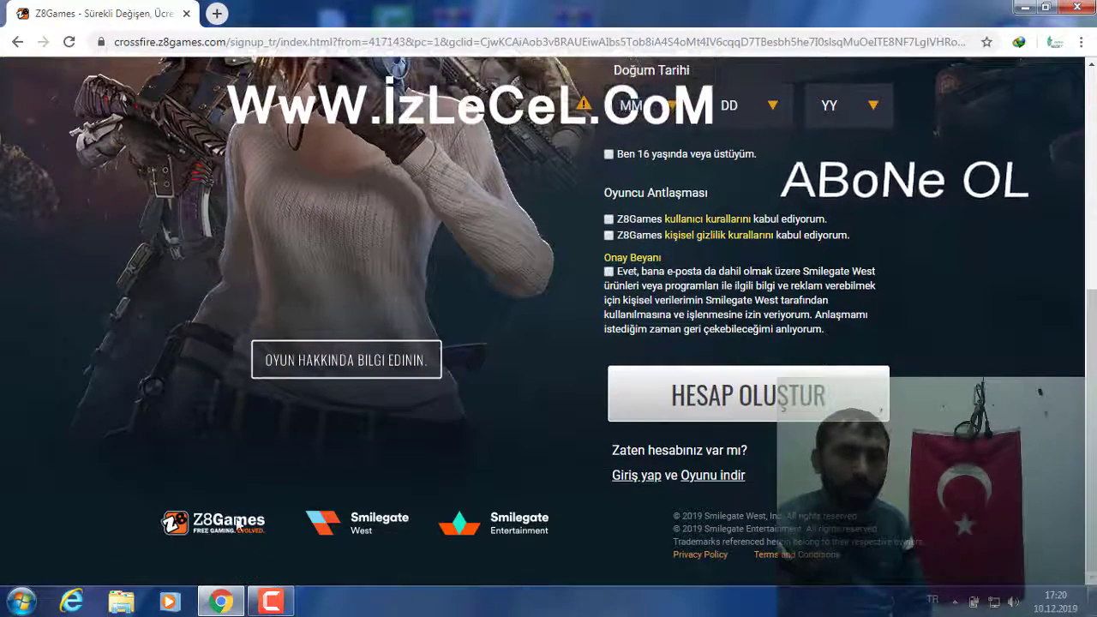
pyautogui.click(722, 477)
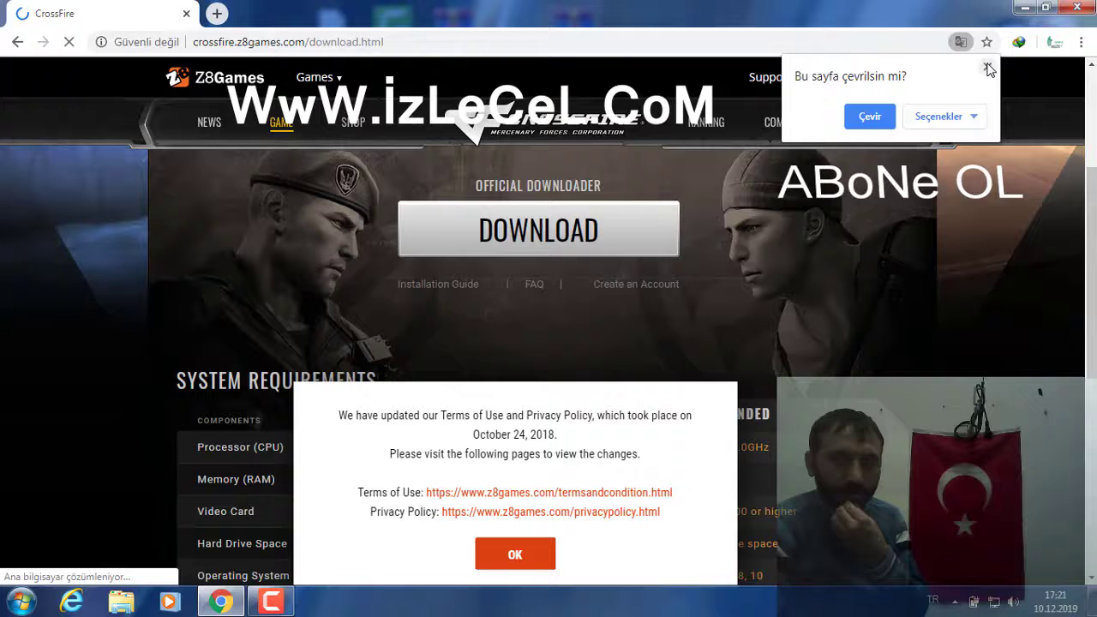
pyautogui.click(988, 68)
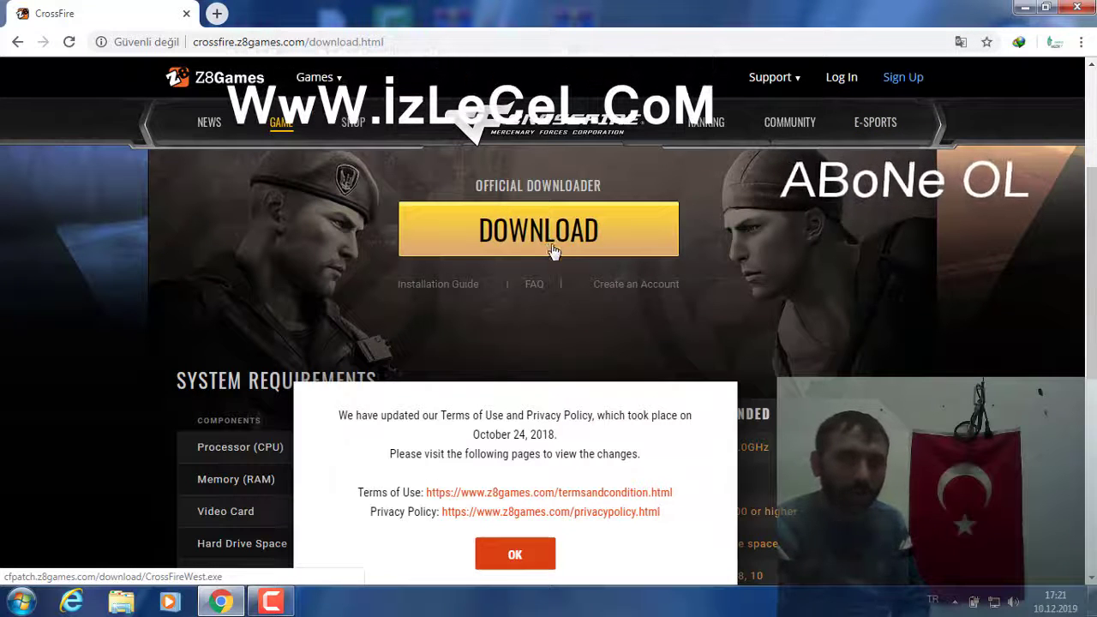
pyautogui.click(523, 232)
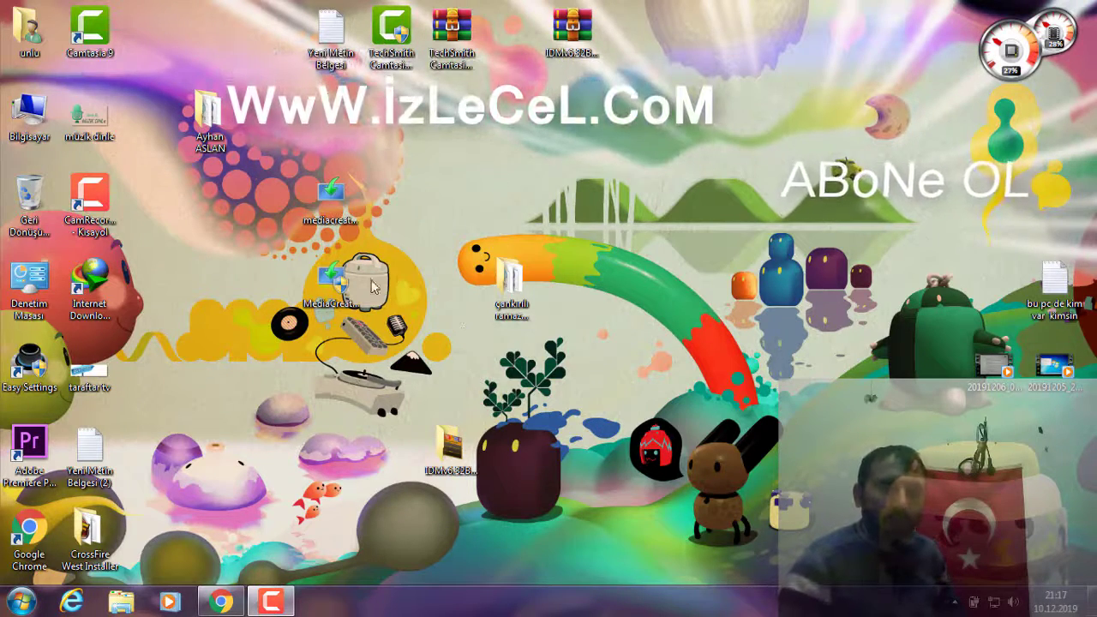
# Step: Switch to the desktop, refresh it and open the CrossFire West Installer folder
pyautogui.rightClick(229, 273)
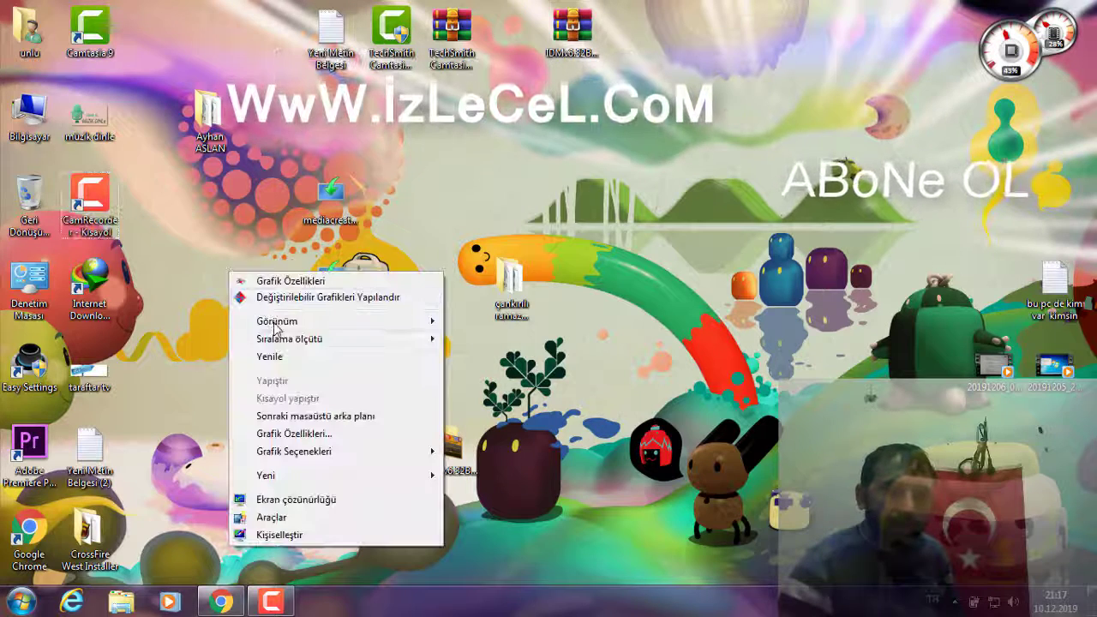
pyautogui.click(280, 361)
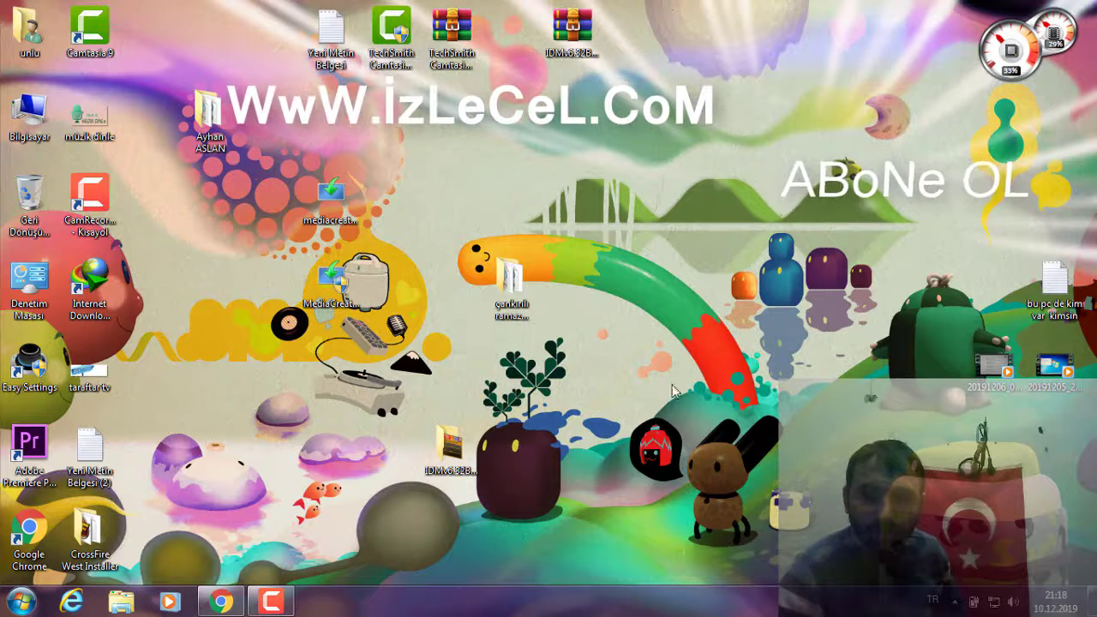
pyautogui.doubleClick(88, 539)
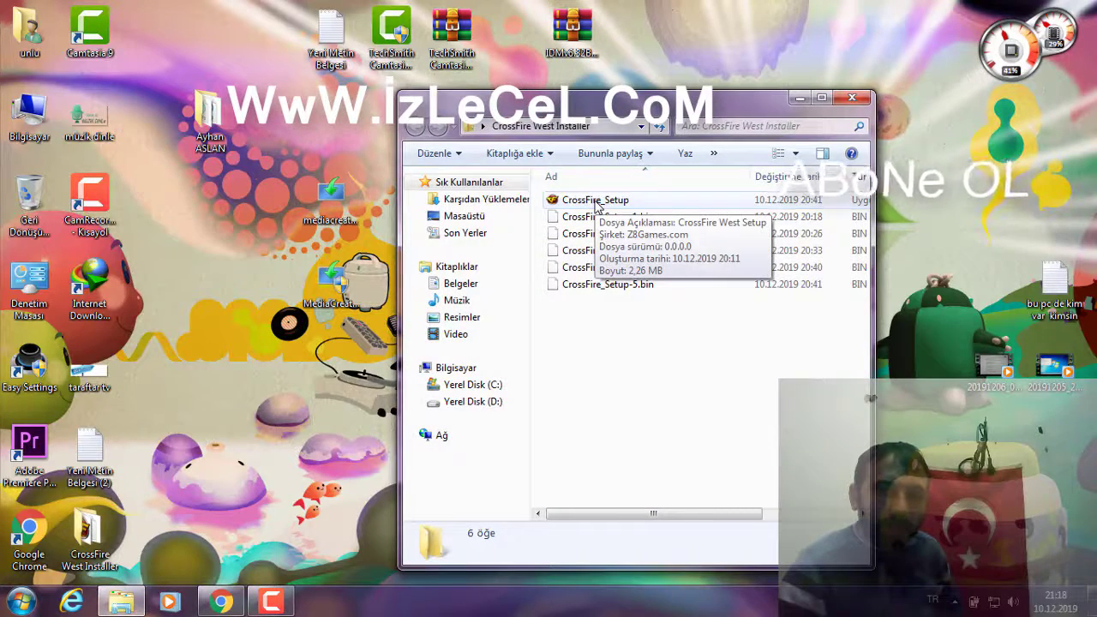
# Step: Run the CrossFireWest downloader from the Programs folder inside Karşıdan Yüklemeler, cancel its download and move its window aside
pyautogui.doubleClick(30, 30)
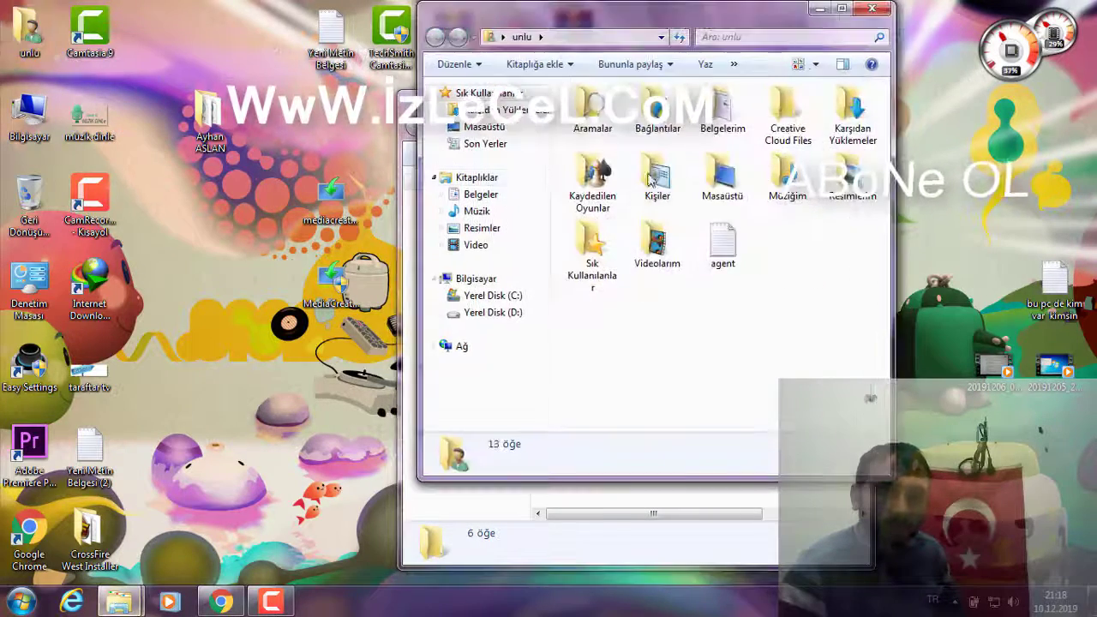
pyautogui.click(506, 109)
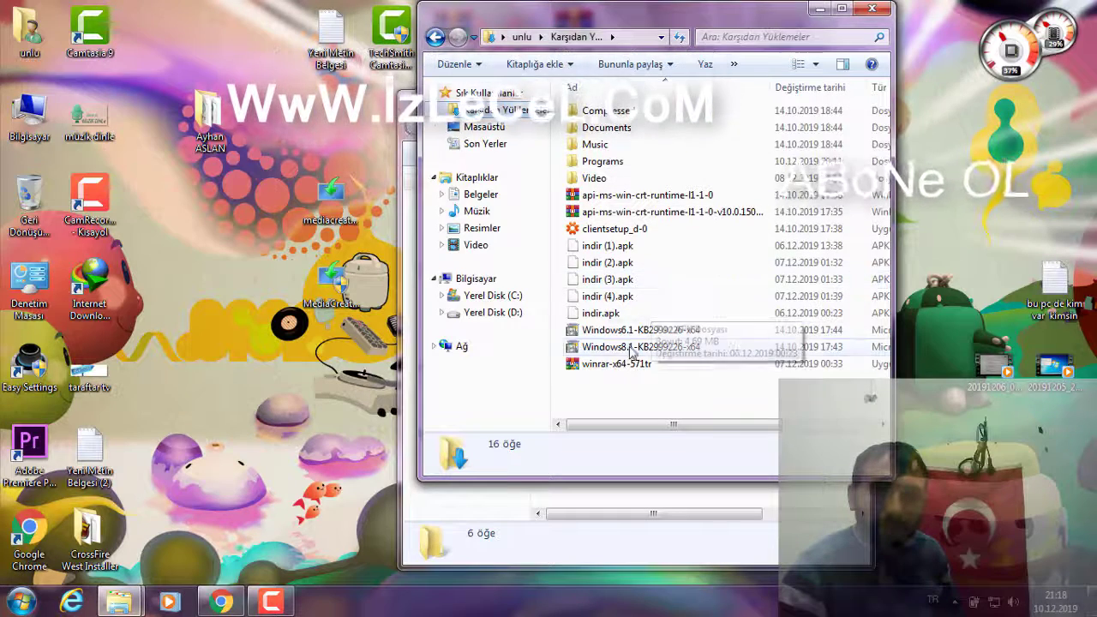
pyautogui.doubleClick(611, 163)
pyautogui.click(610, 125)
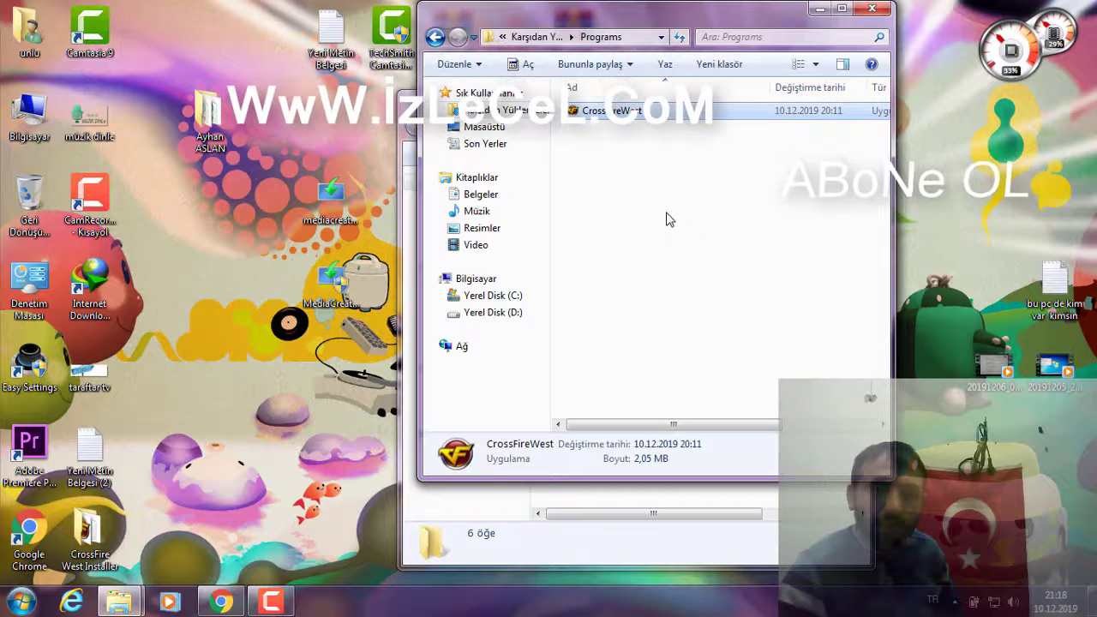
pyautogui.rightClick(624, 120)
pyautogui.click(650, 125)
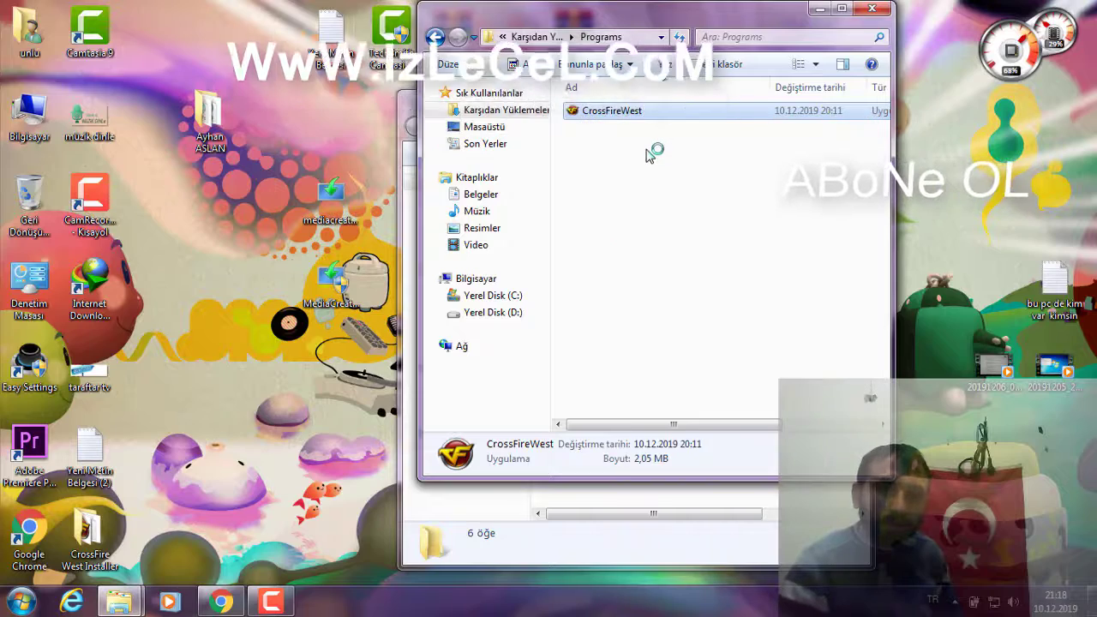
pyautogui.click(573, 349)
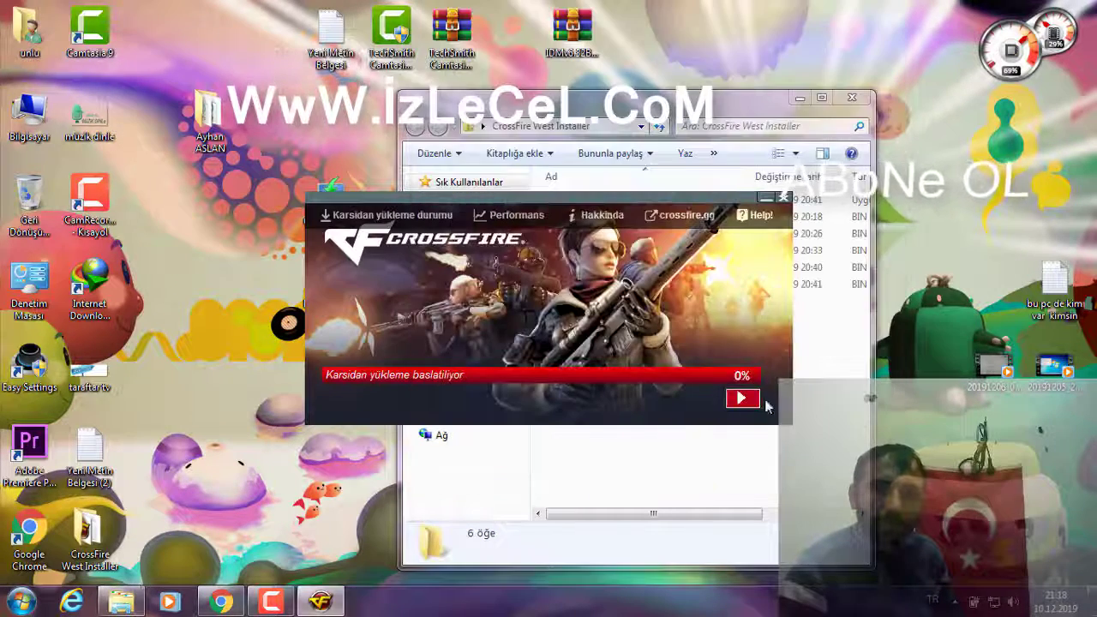
pyautogui.click(686, 178)
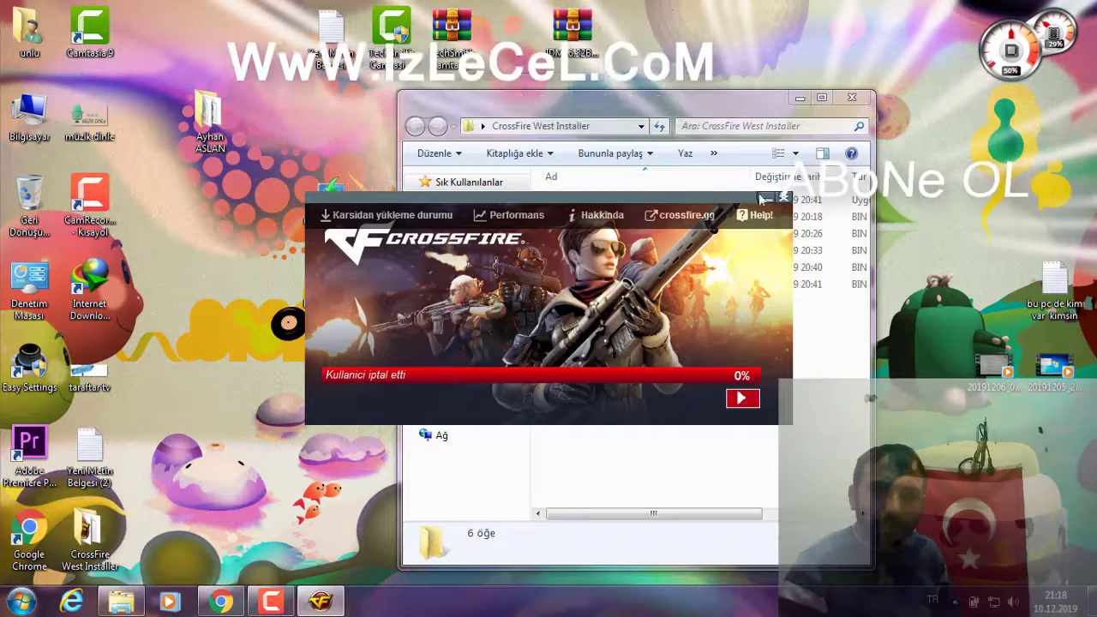
pyautogui.moveTo(723, 222); pyautogui.dragTo(573, 147)
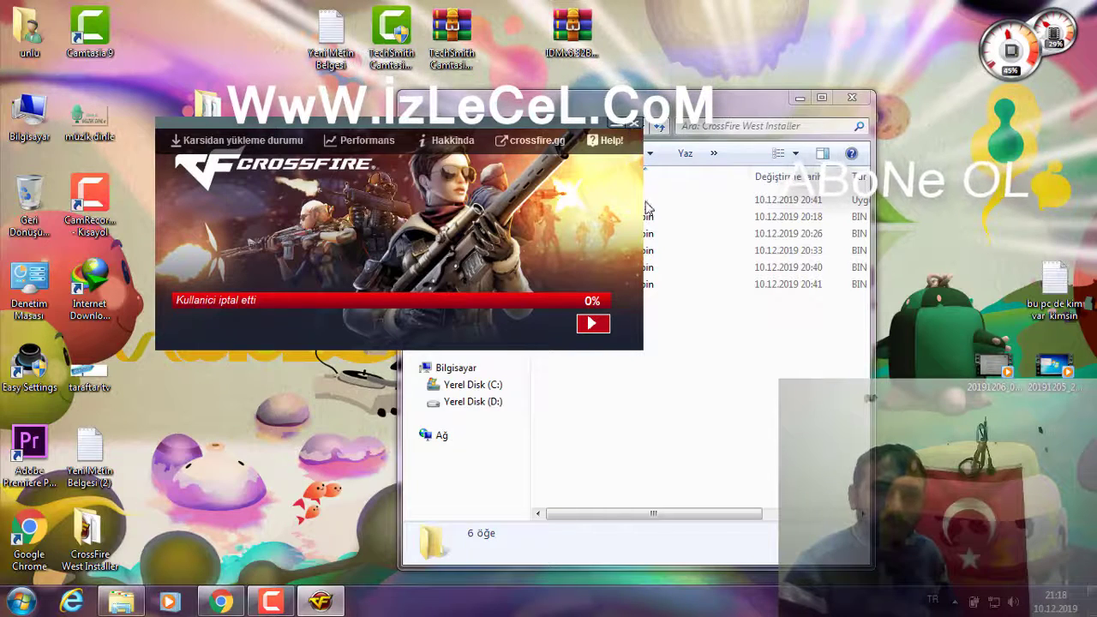
# Step: Run CrossFire_Setup, accept the license and default options, start installing to C:\Program Files (x86)\Z8Games\CrossFire, and move the setup window aside
pyautogui.click(596, 202)
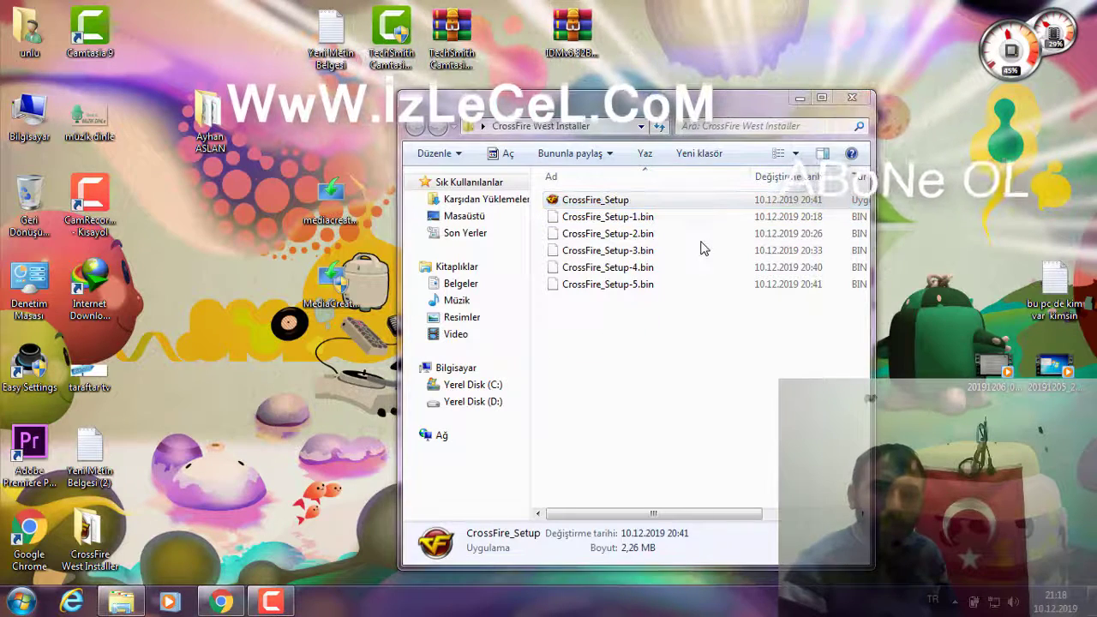
pyautogui.doubleClick(622, 201)
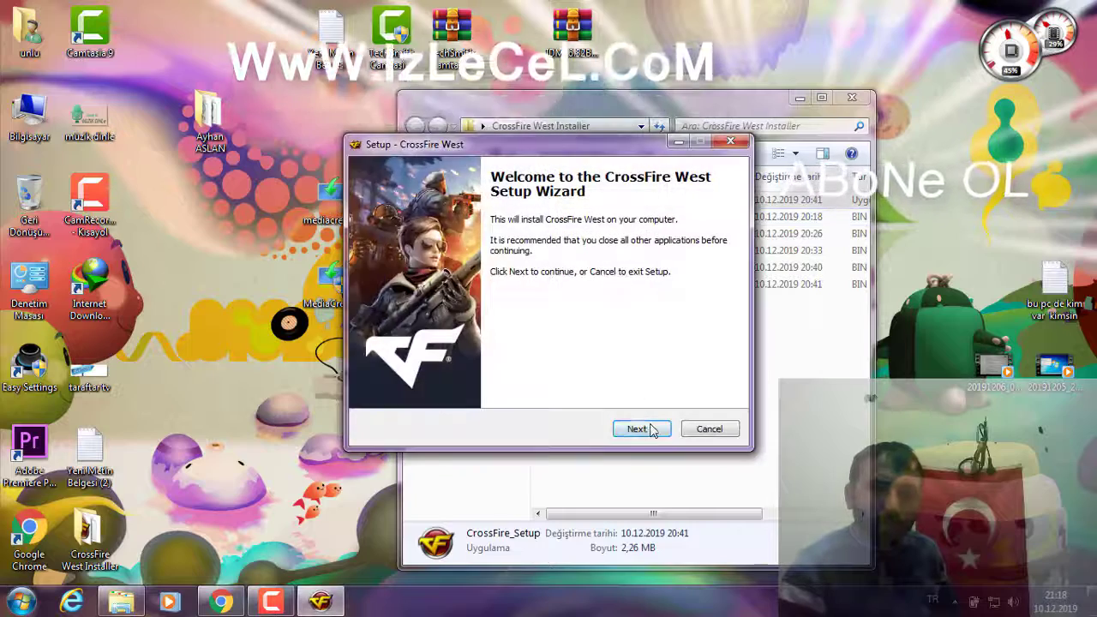
pyautogui.click(649, 426)
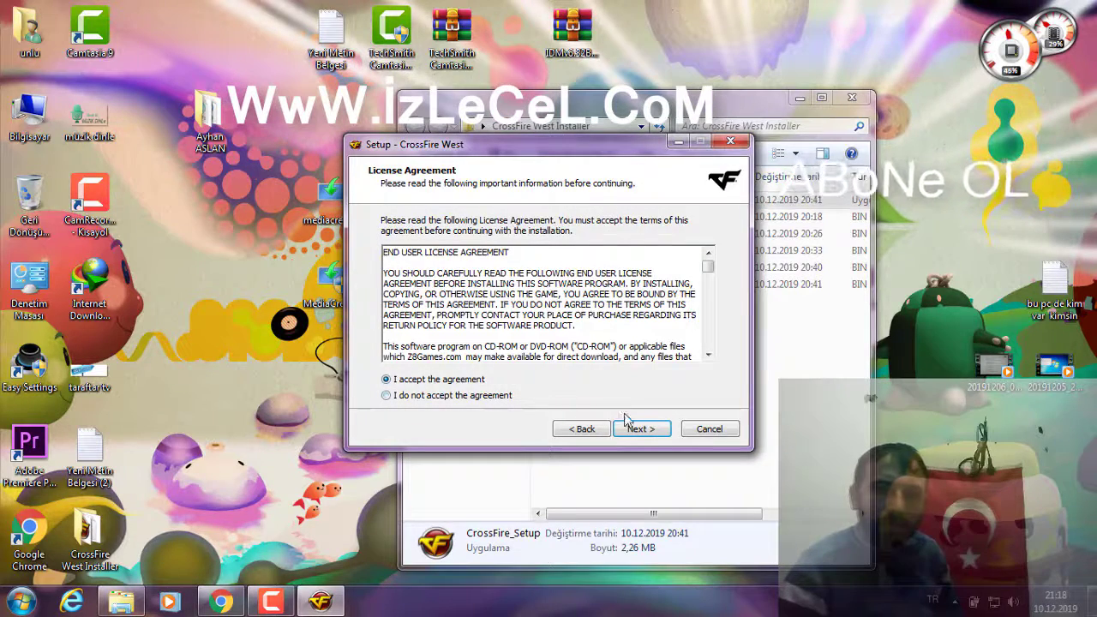
pyautogui.click(643, 431)
pyautogui.click(643, 431)
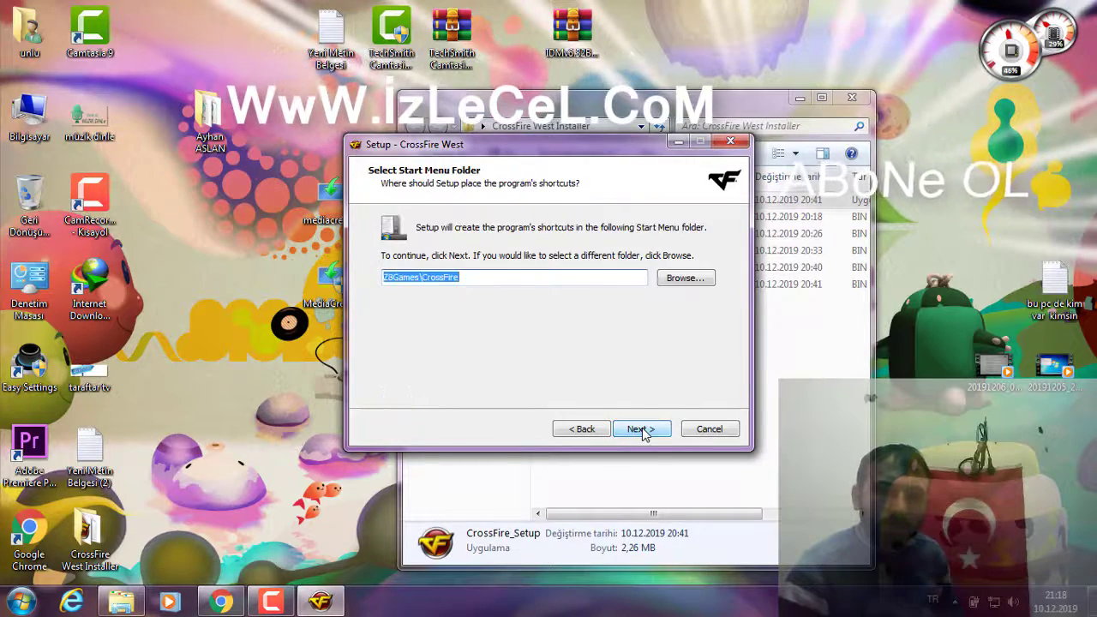
pyautogui.click(643, 432)
pyautogui.click(643, 431)
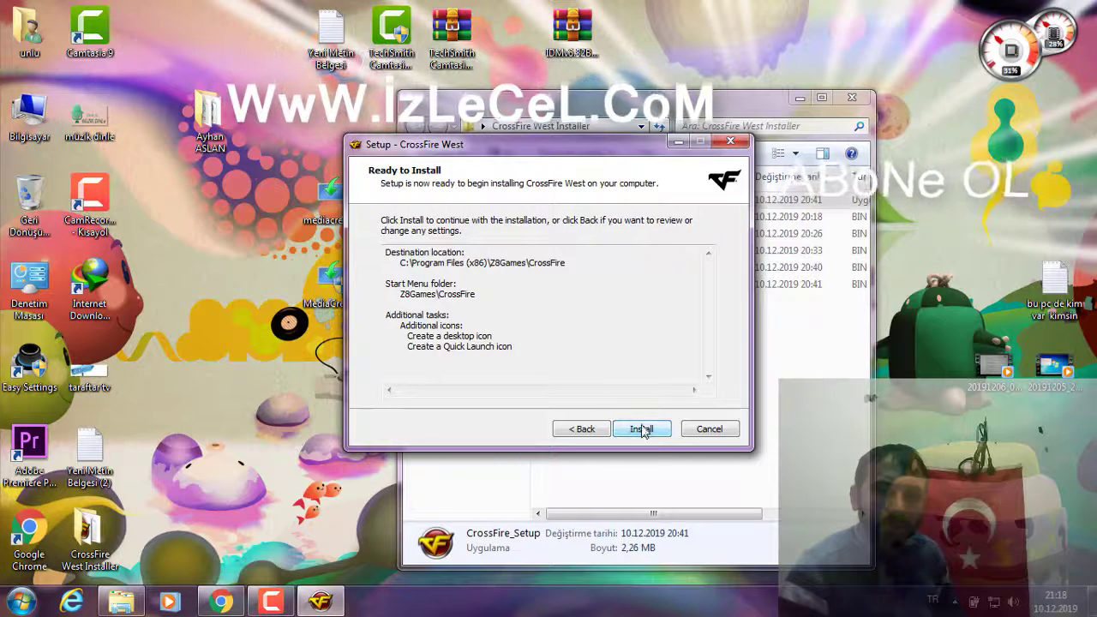
pyautogui.click(643, 430)
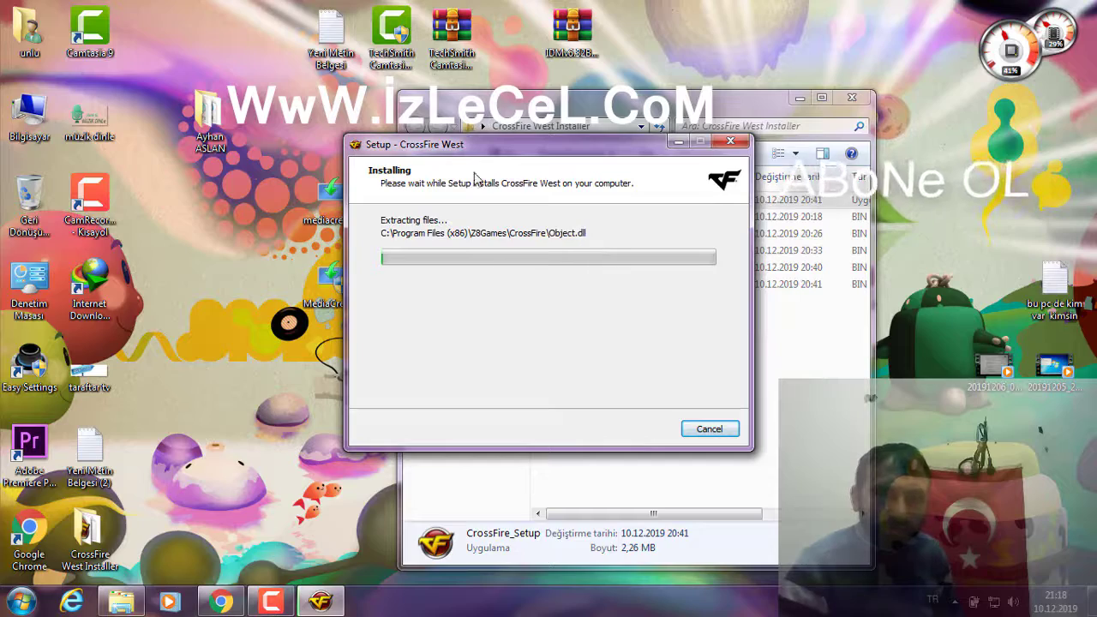
pyautogui.moveTo(523, 151); pyautogui.dragTo(473, 133)
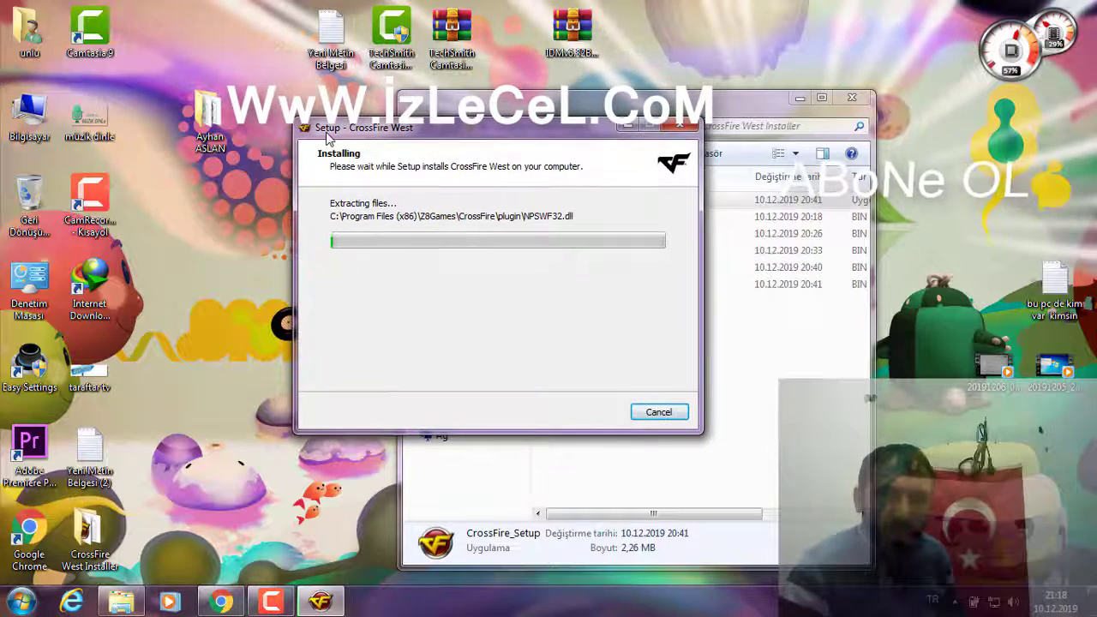
# Step: Look through the Program Files folder on Yerel Disk (C:), then close its window
pyautogui.doubleClick(29, 116)
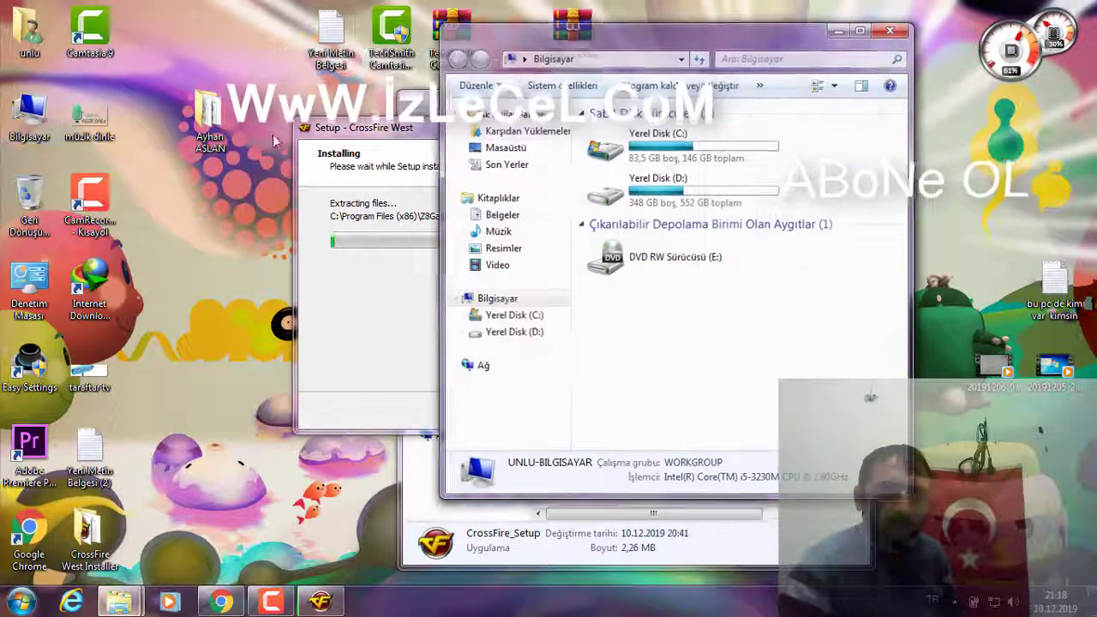
pyautogui.doubleClick(652, 147)
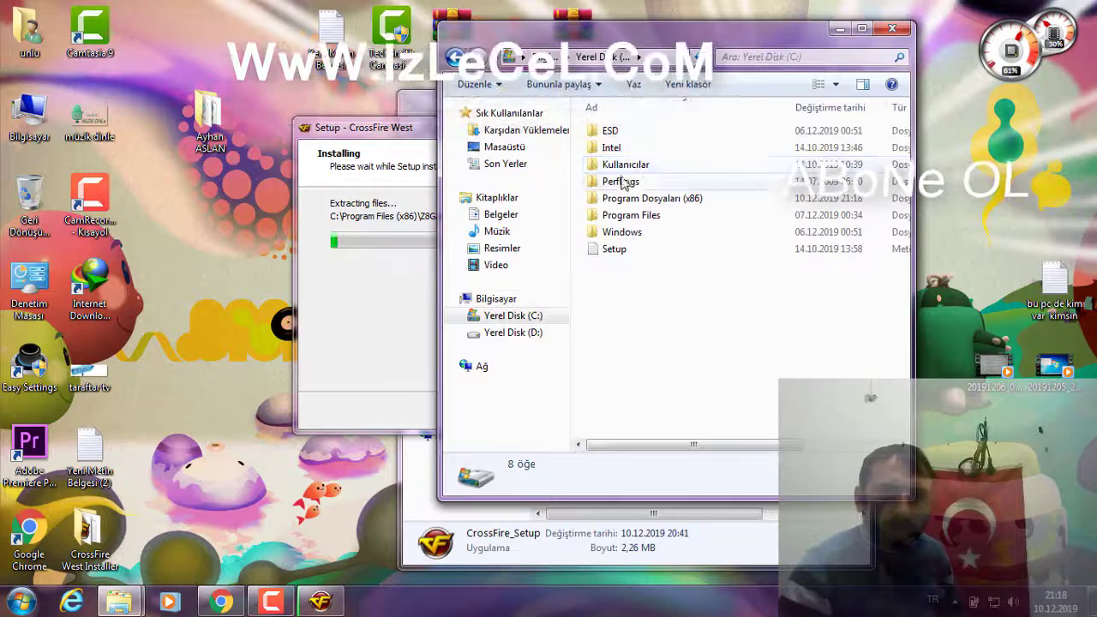
pyautogui.doubleClick(635, 215)
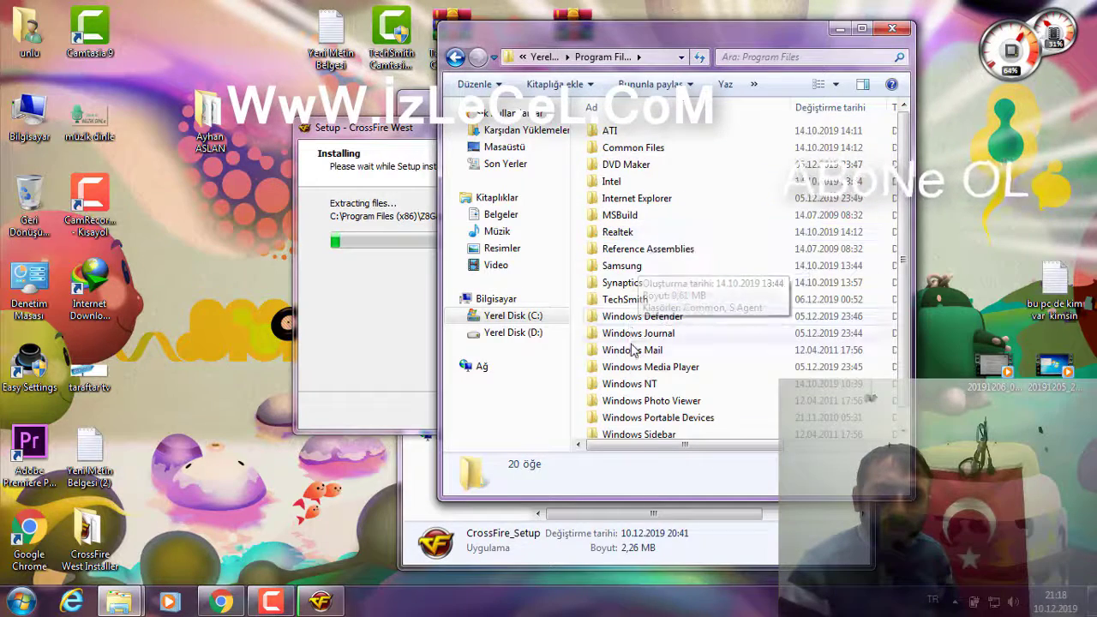
pyautogui.scroll(-1, 633, 356)
pyautogui.scroll(1, 637, 423)
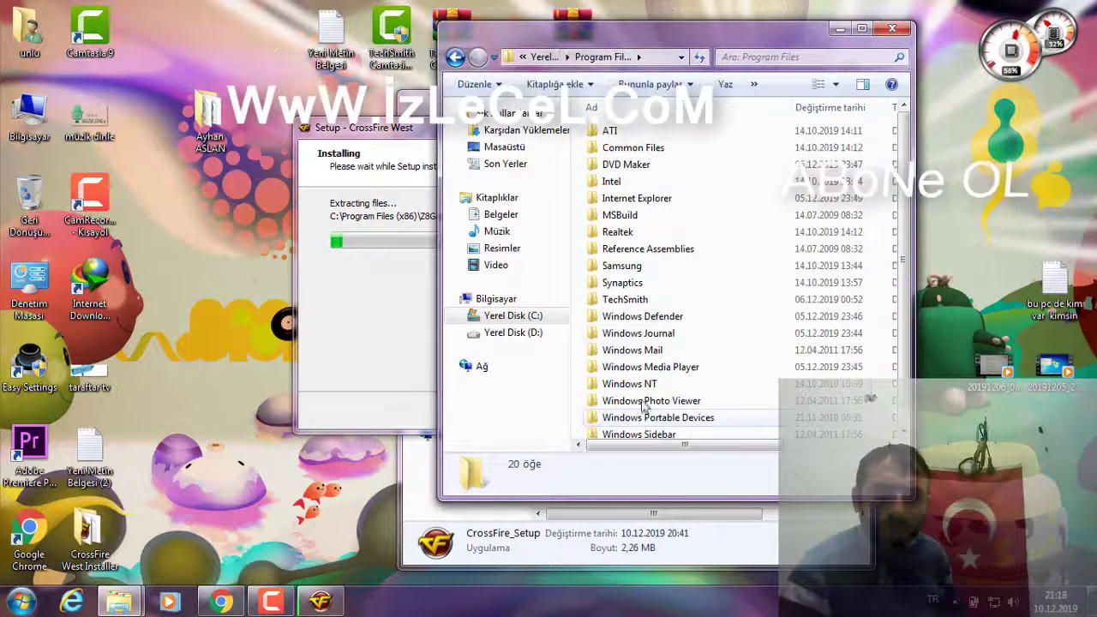
pyautogui.click(634, 283)
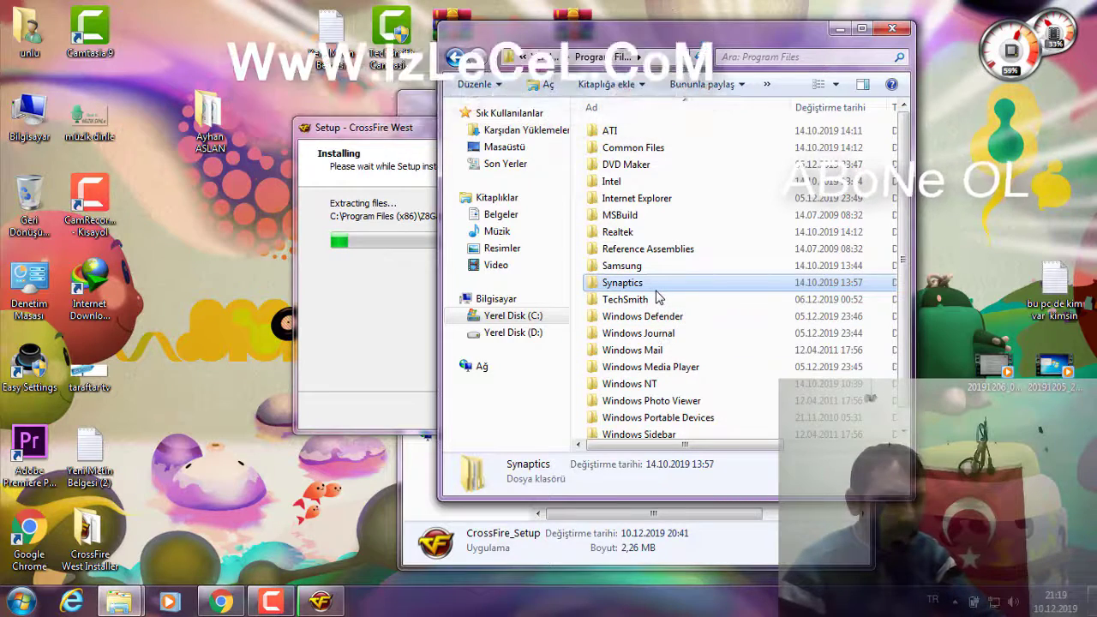
pyautogui.scroll(-1, 652, 356)
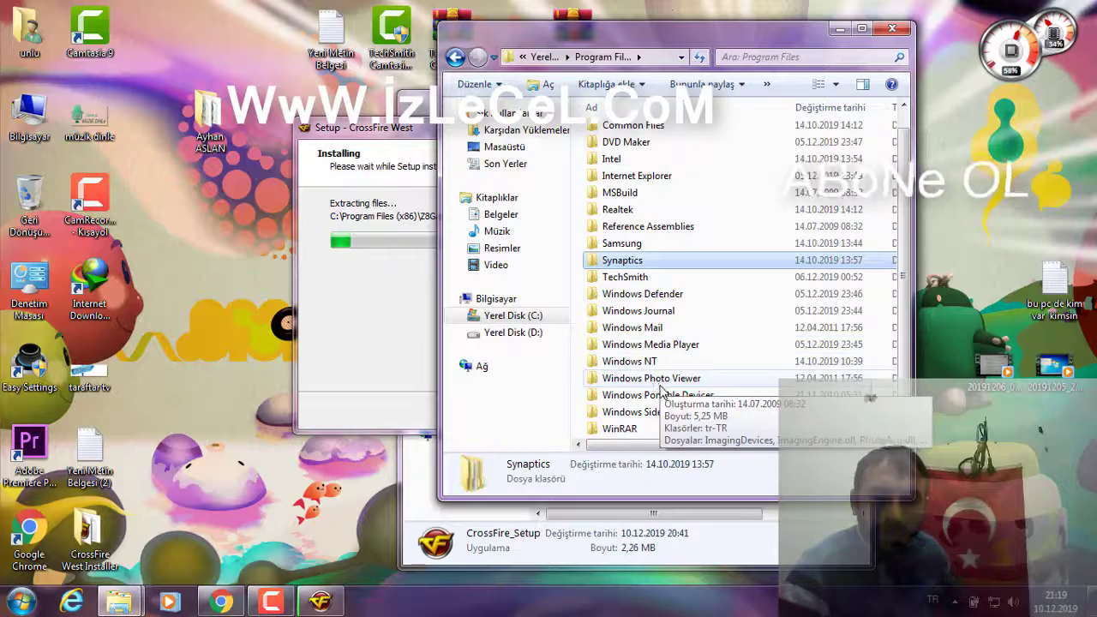
pyautogui.scroll(1, 677, 317)
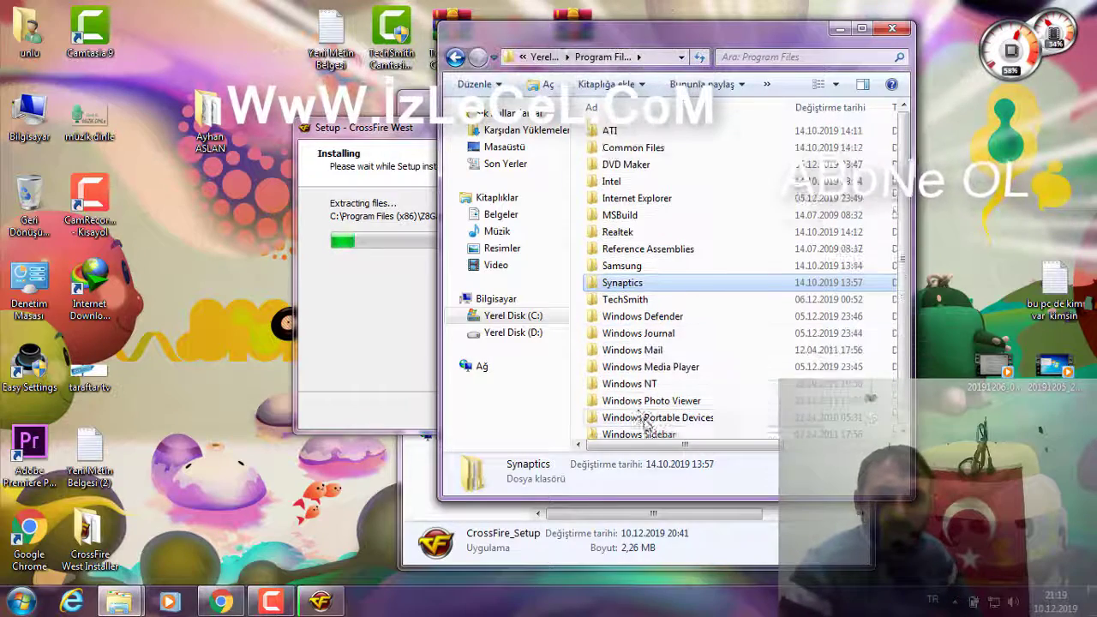
pyautogui.click(893, 28)
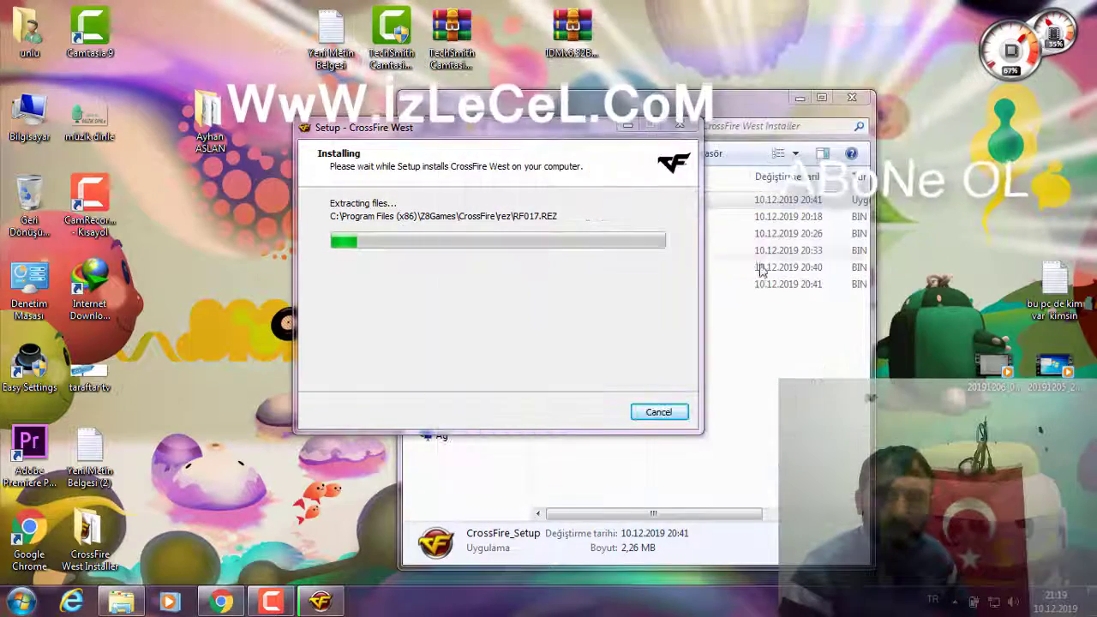
# Step: Close the CrossFire West Installer folder window and move the CrossFire West setup window aside
pyautogui.click(777, 418)
pyautogui.click(852, 97)
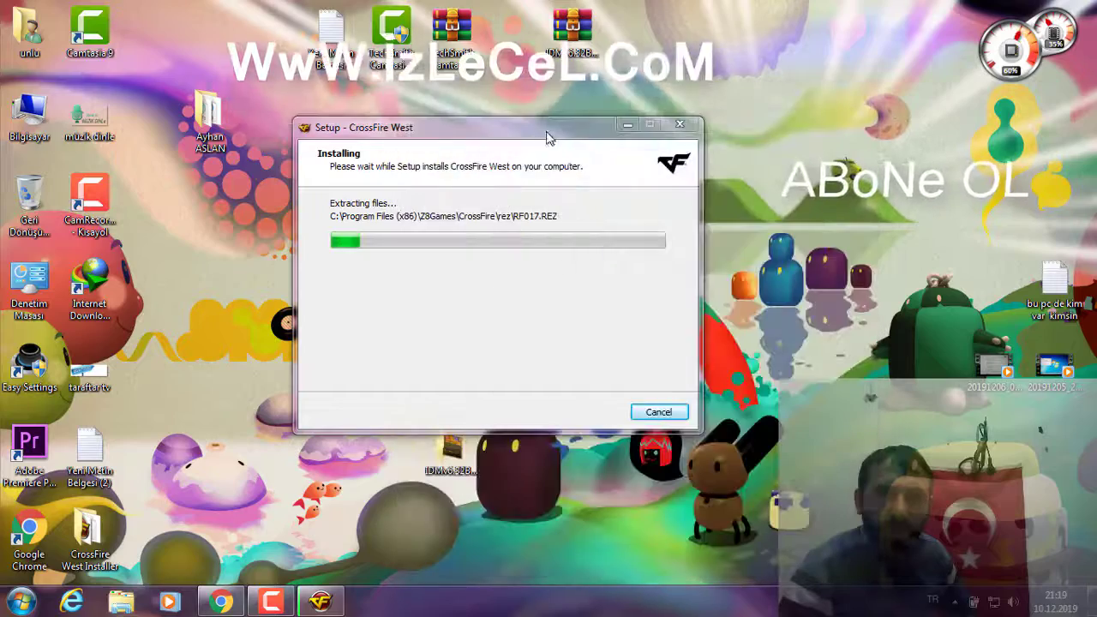
pyautogui.moveTo(514, 127); pyautogui.dragTo(623, 97)
# Step: Refresh the desktop several times while the setup keeps extracting files
pyautogui.rightClick(258, 253)
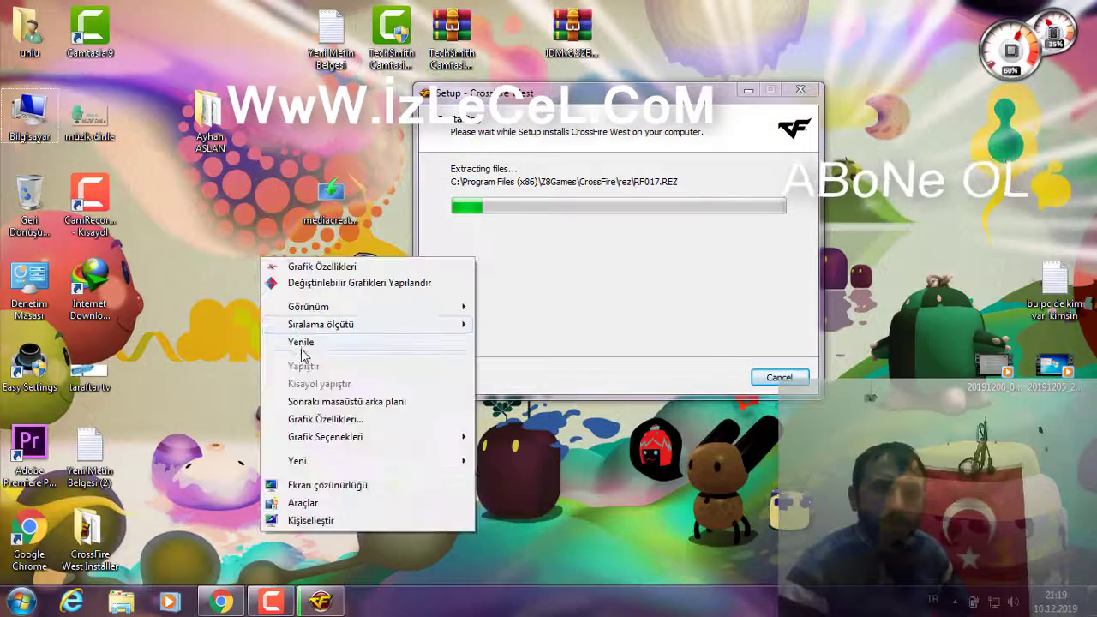
pyautogui.click(296, 342)
pyautogui.rightClick(196, 289)
pyautogui.click(233, 374)
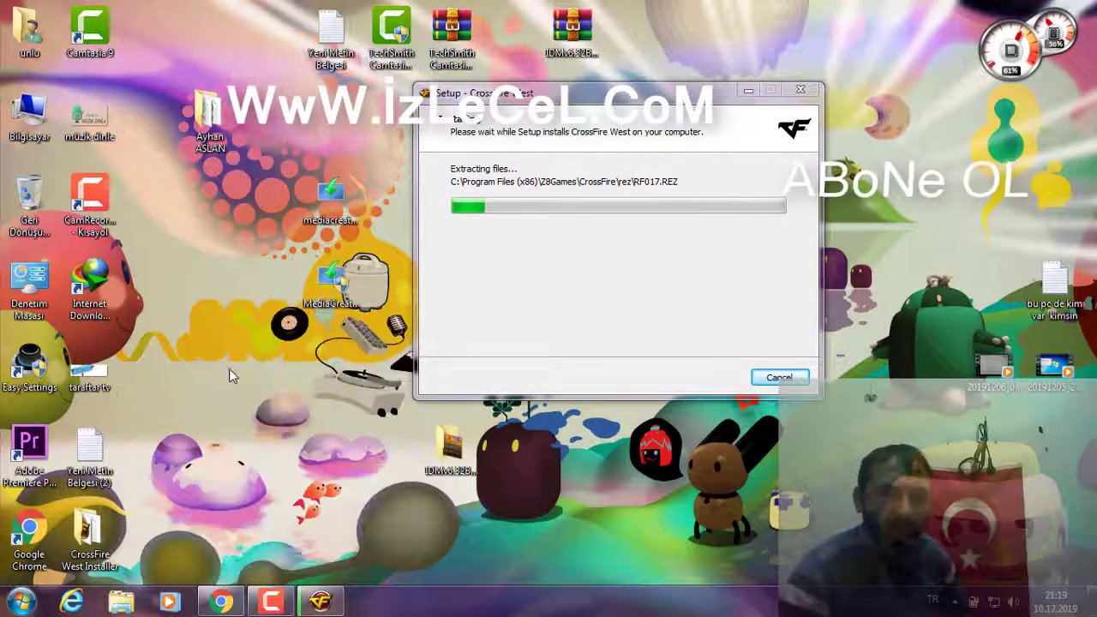
pyautogui.rightClick(200, 271)
pyautogui.click(244, 359)
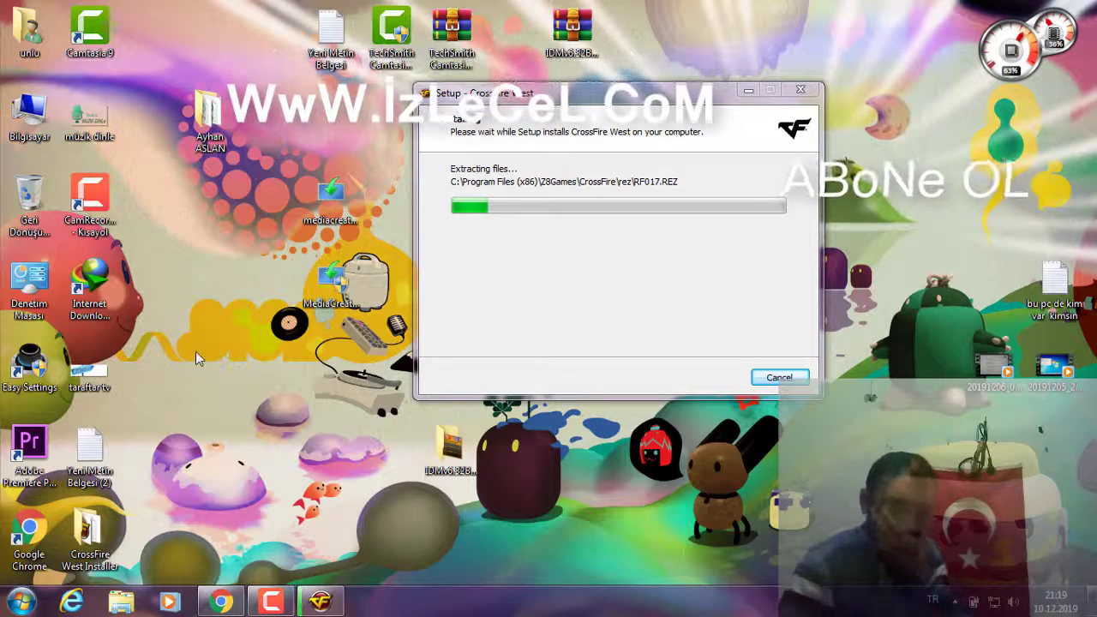
pyautogui.click(273, 601)
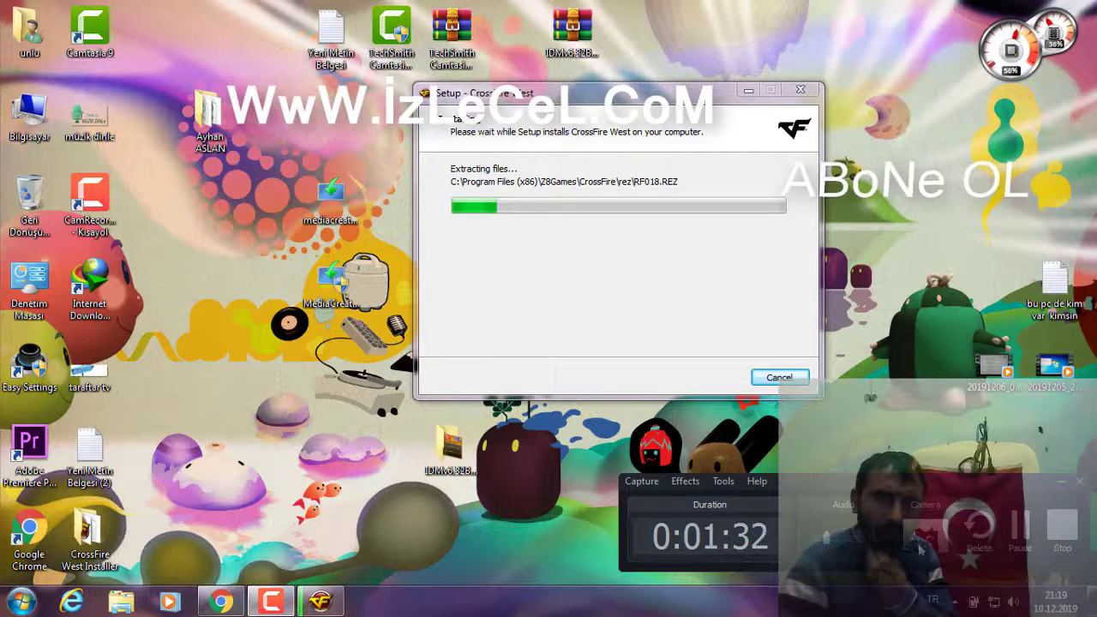
pyautogui.click(272, 601)
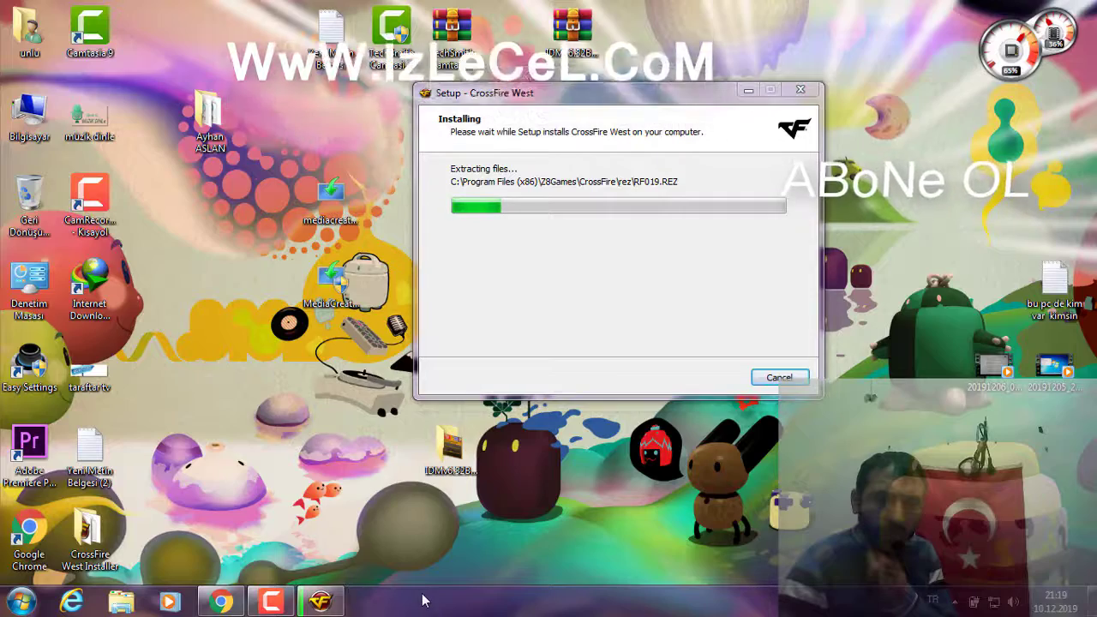
# Step: Open Windows Task Manager and examine the computer's performance graphs and network activity
pyautogui.rightClick(424, 602)
pyautogui.click(480, 536)
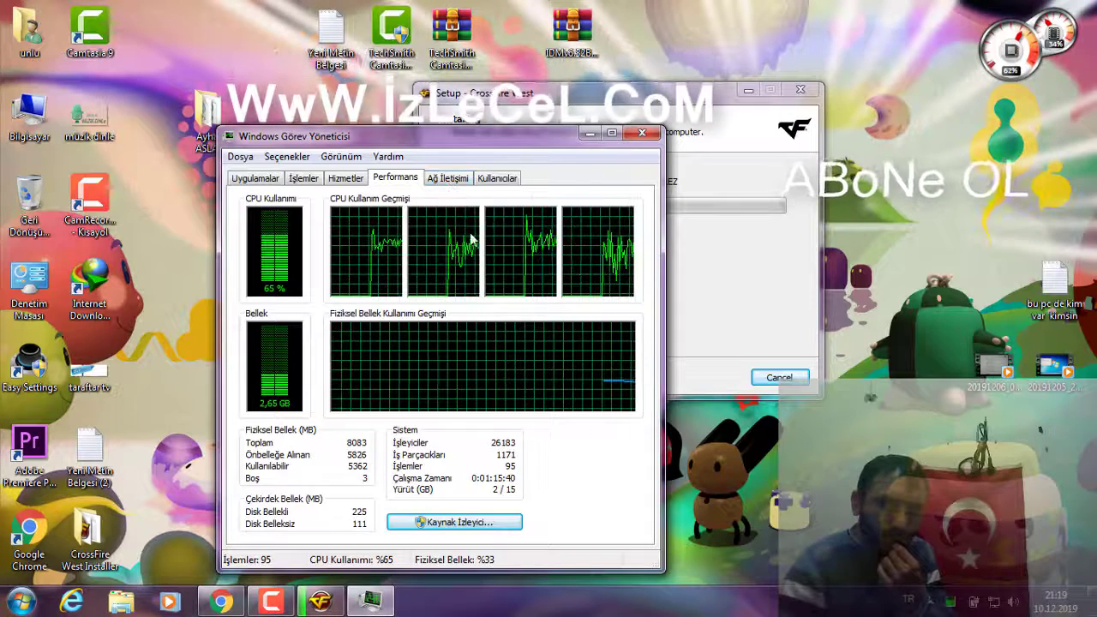
pyautogui.click(449, 179)
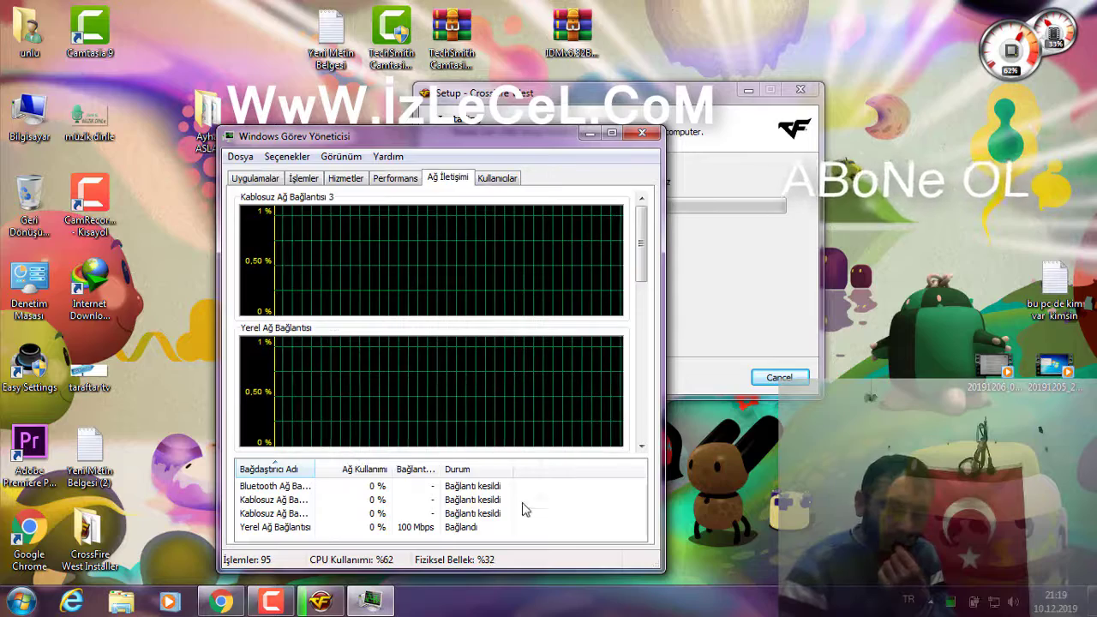
pyautogui.click(497, 178)
pyautogui.click(397, 178)
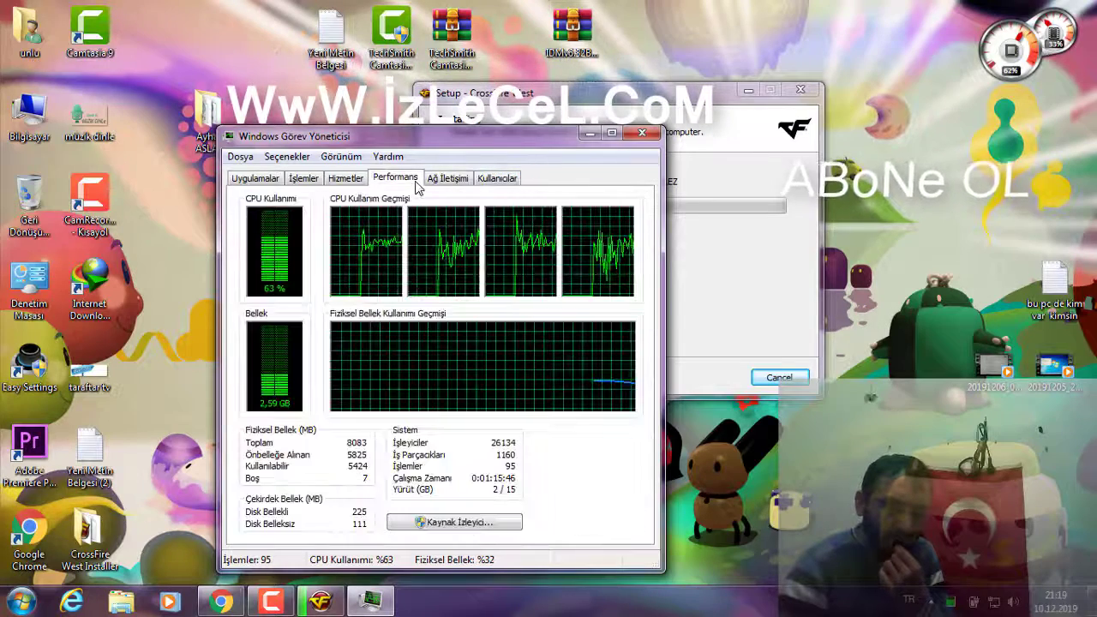
pyautogui.click(447, 180)
pyautogui.click(400, 182)
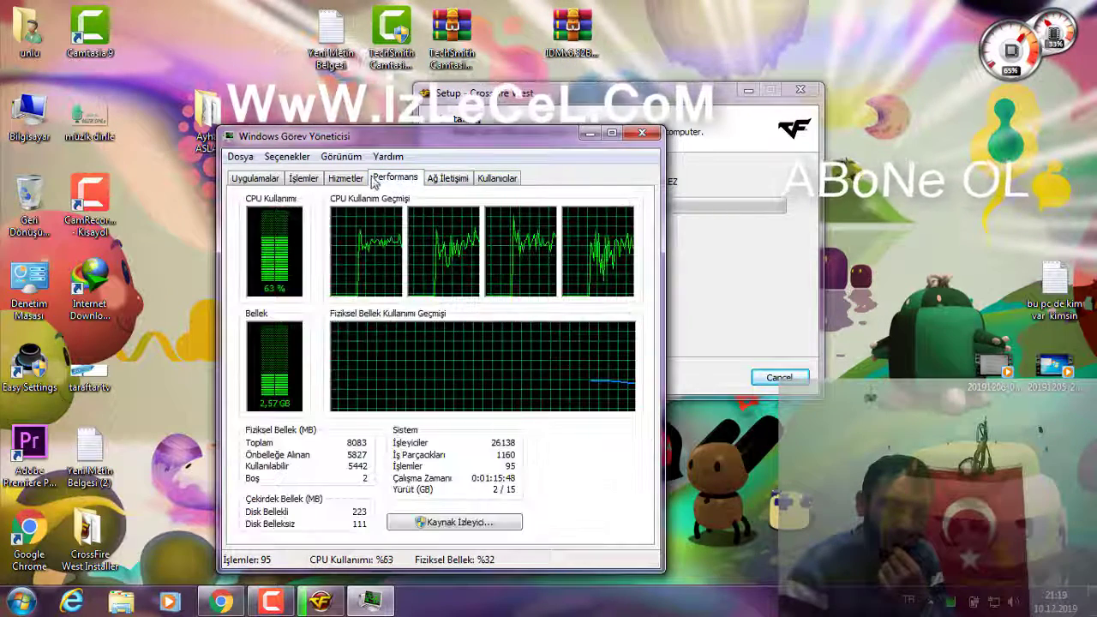
# Step: Look through the services, processes, running applications and users in Task Manager, then close it
pyautogui.click(341, 182)
pyautogui.click(305, 181)
pyautogui.click(260, 182)
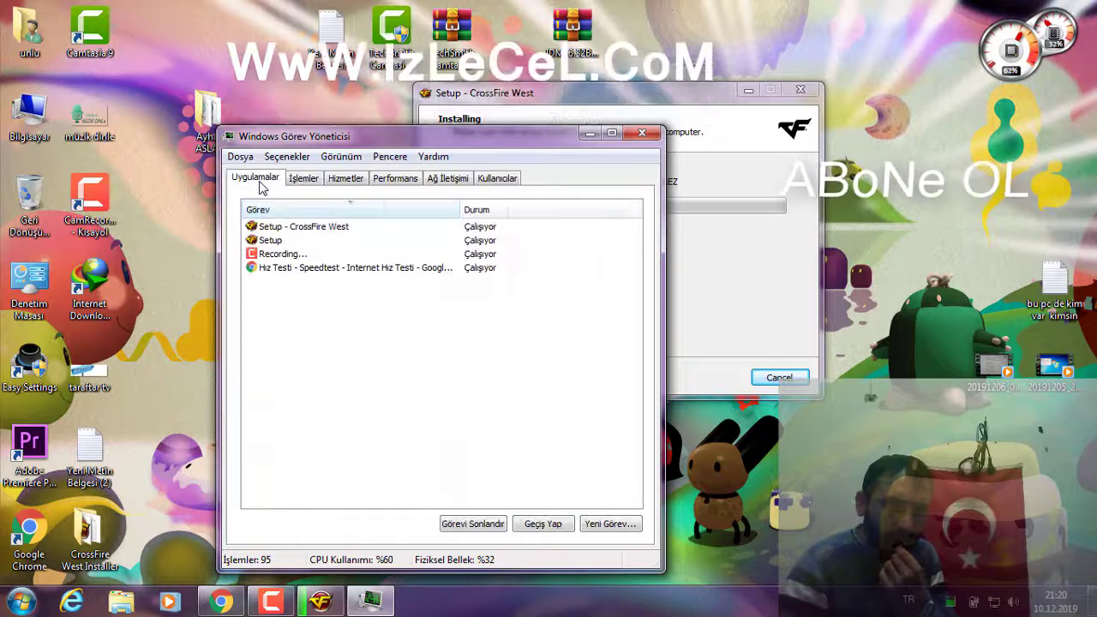
pyautogui.click(310, 178)
pyautogui.click(344, 180)
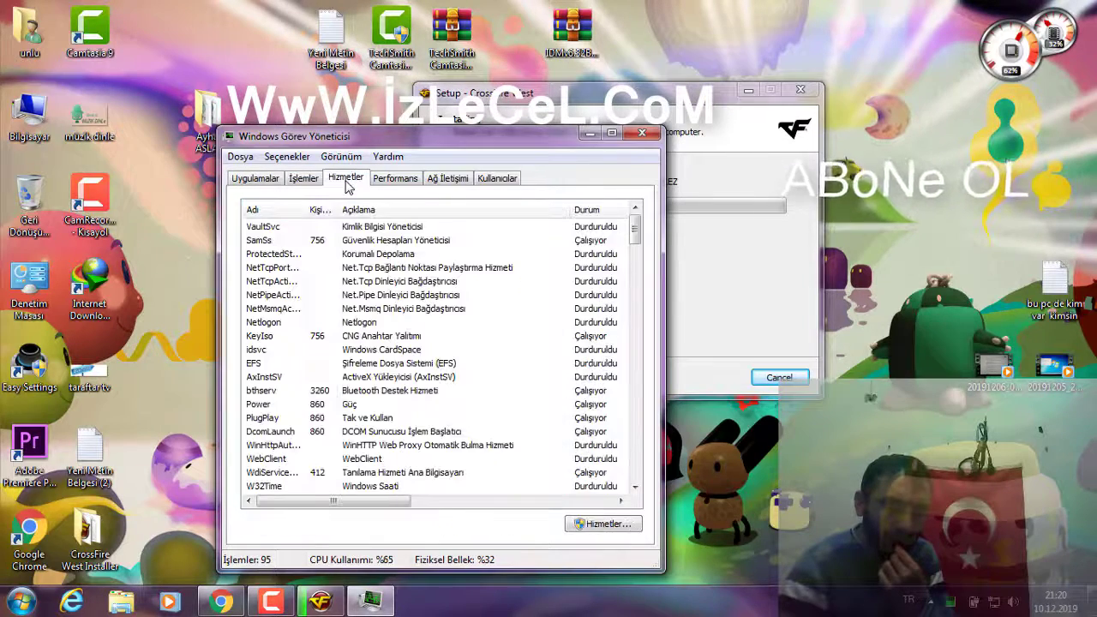
pyautogui.click(396, 180)
pyautogui.click(433, 180)
pyautogui.click(485, 182)
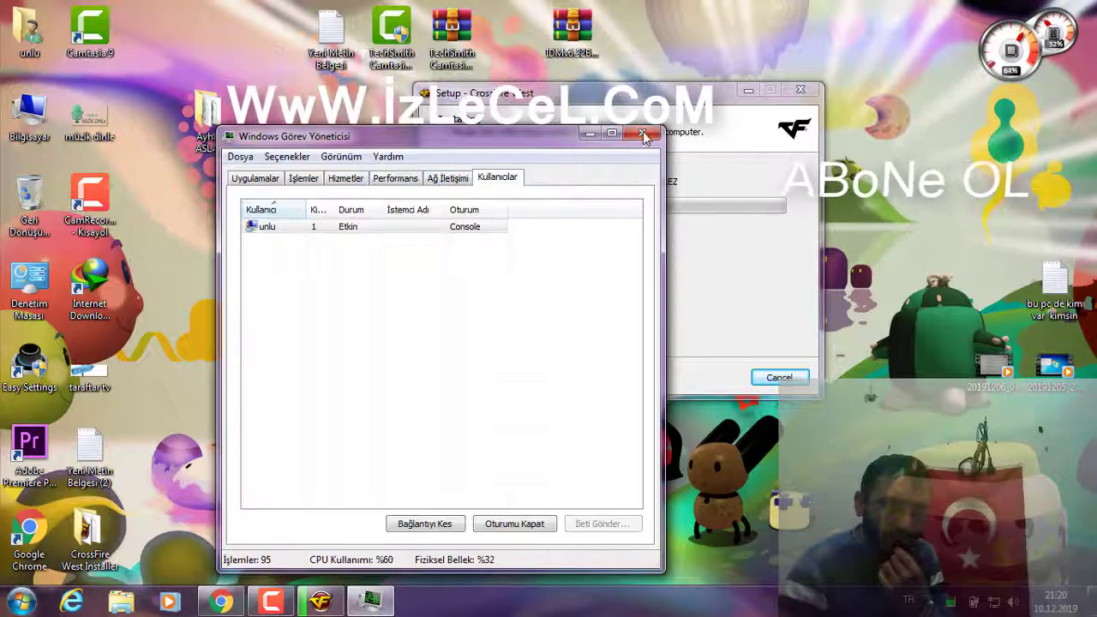
pyautogui.click(643, 135)
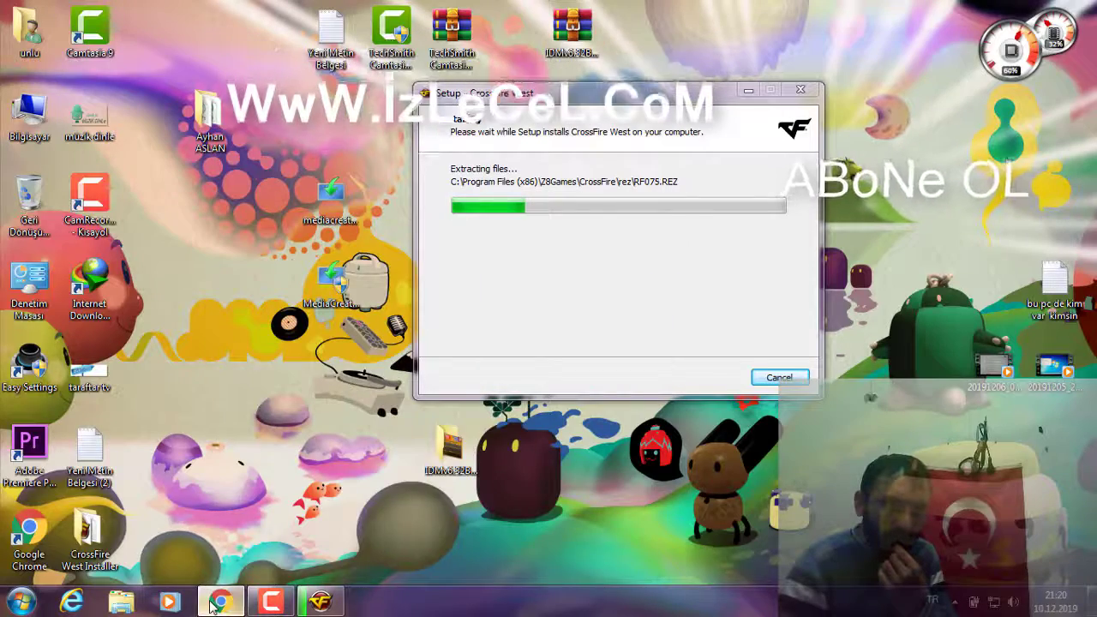
# Step: Switch to Chrome, maximize the hiztesti.com.tr window and rerun the internet speed test to review its results
pyautogui.click(215, 604)
pyautogui.click(214, 604)
pyautogui.click(214, 603)
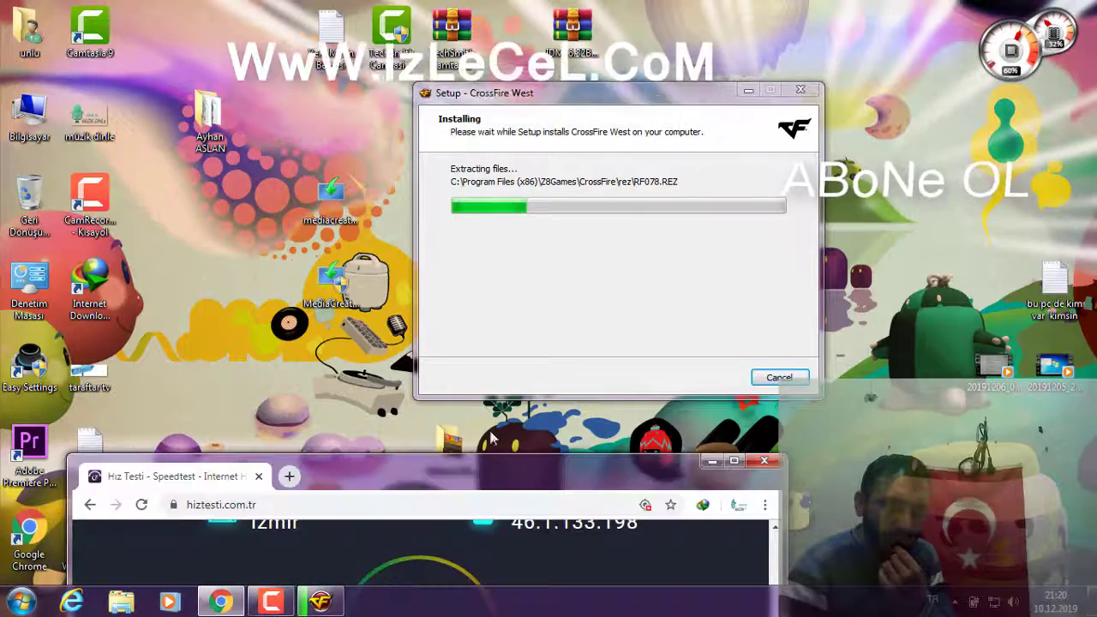
pyautogui.moveTo(493, 463); pyautogui.dragTo(560, 4)
pyautogui.scroll(2, 556, 337)
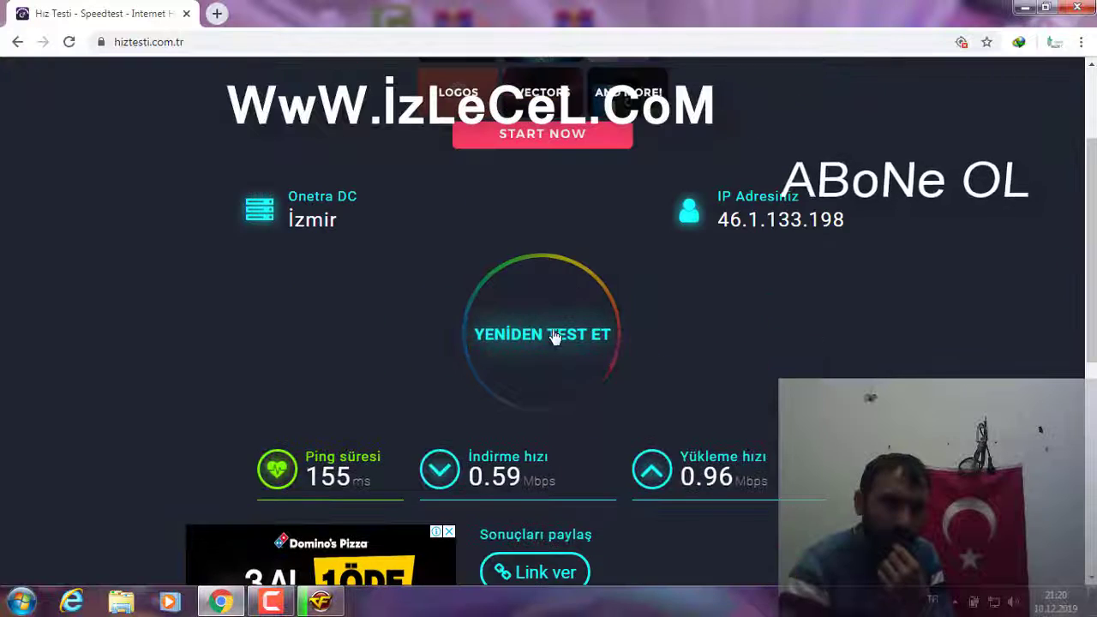
pyautogui.click(554, 336)
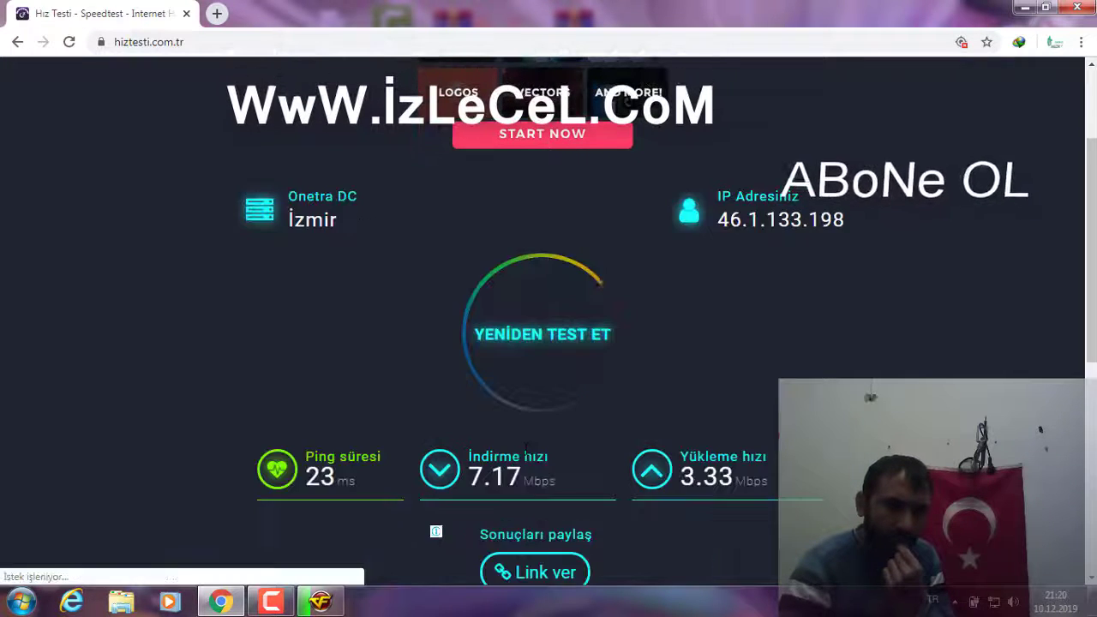
pyautogui.scroll(-1, 527, 467)
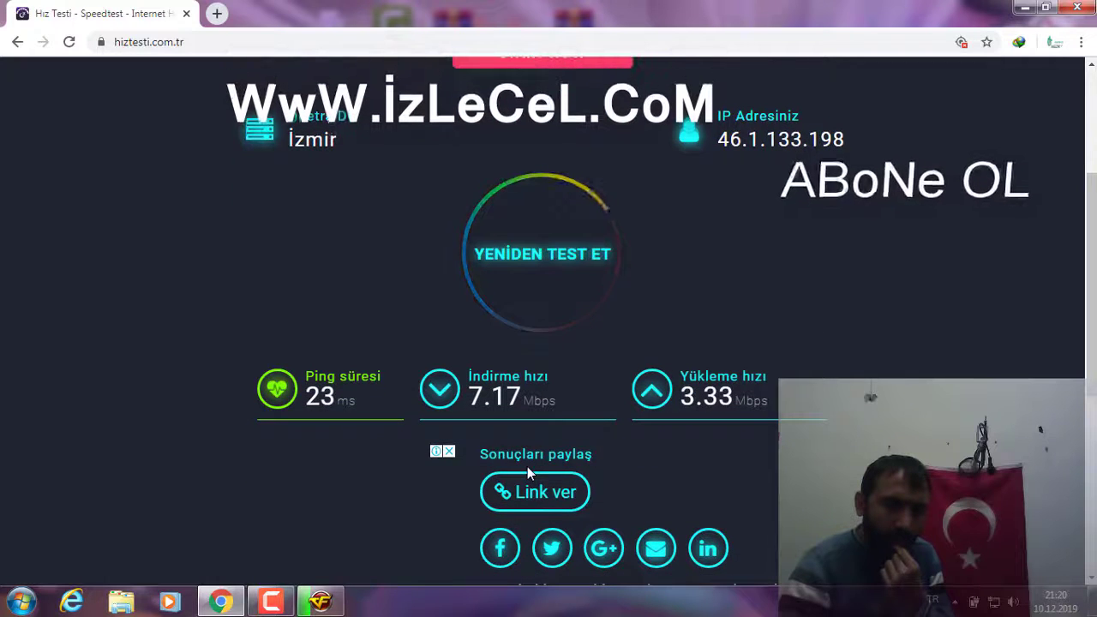
pyautogui.scroll(-2, 527, 466)
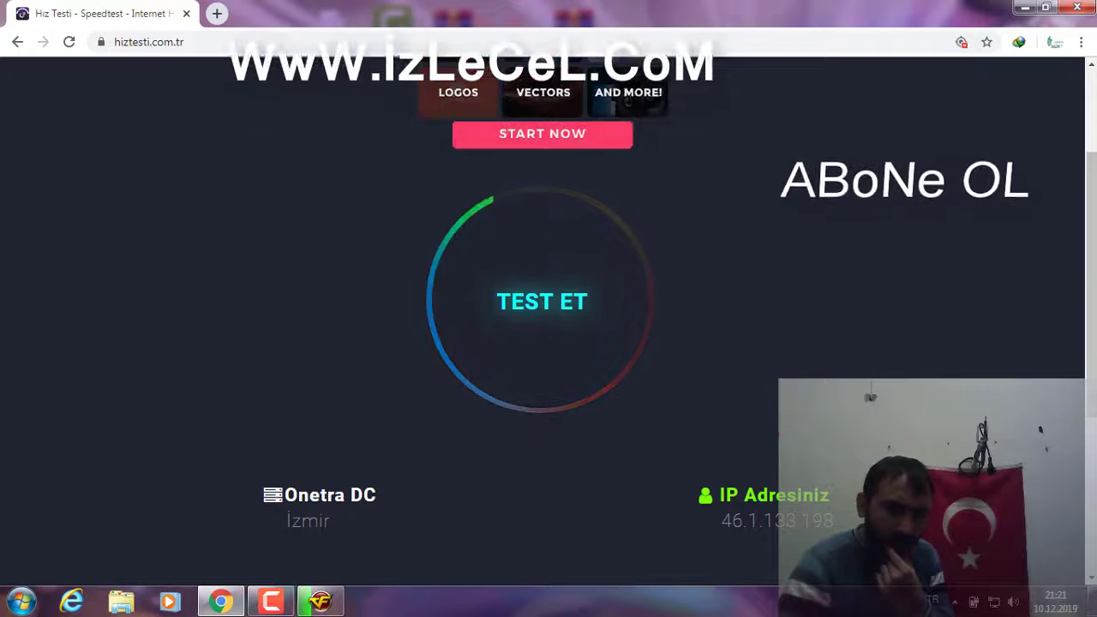
# Step: Copy the IP address shown on the speed test page and load it in a new browser tab
pyautogui.moveTo(834, 521); pyautogui.dragTo(721, 521)
pyautogui.hotkey('ctrl', 'c')
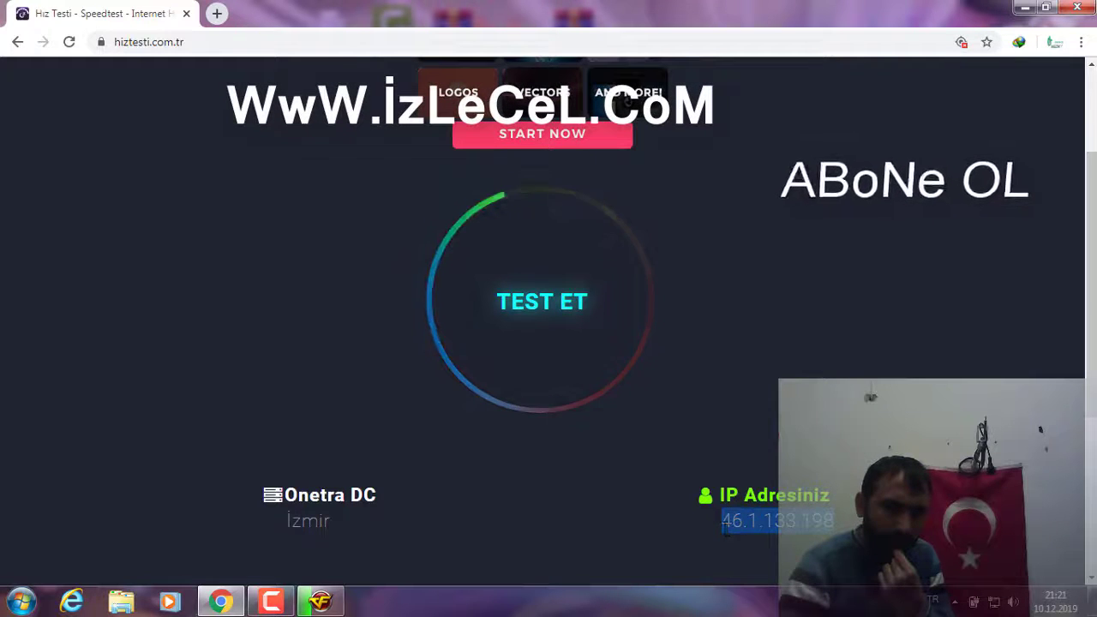
pyautogui.rightClick(725, 525)
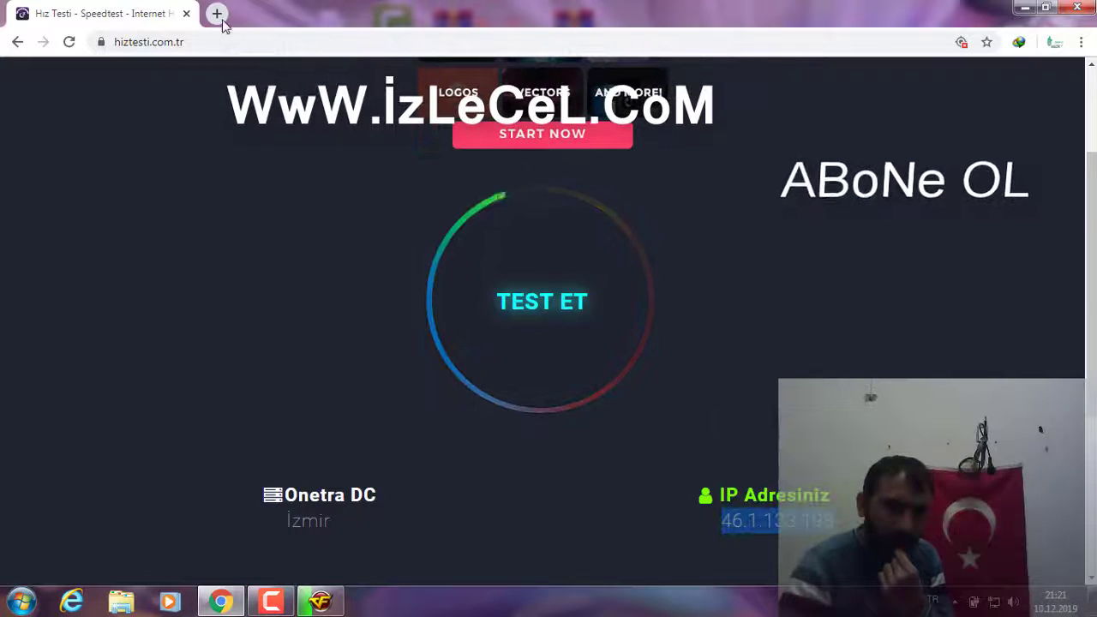
pyautogui.click(217, 13)
pyautogui.rightClick(238, 41)
pyautogui.click(290, 116)
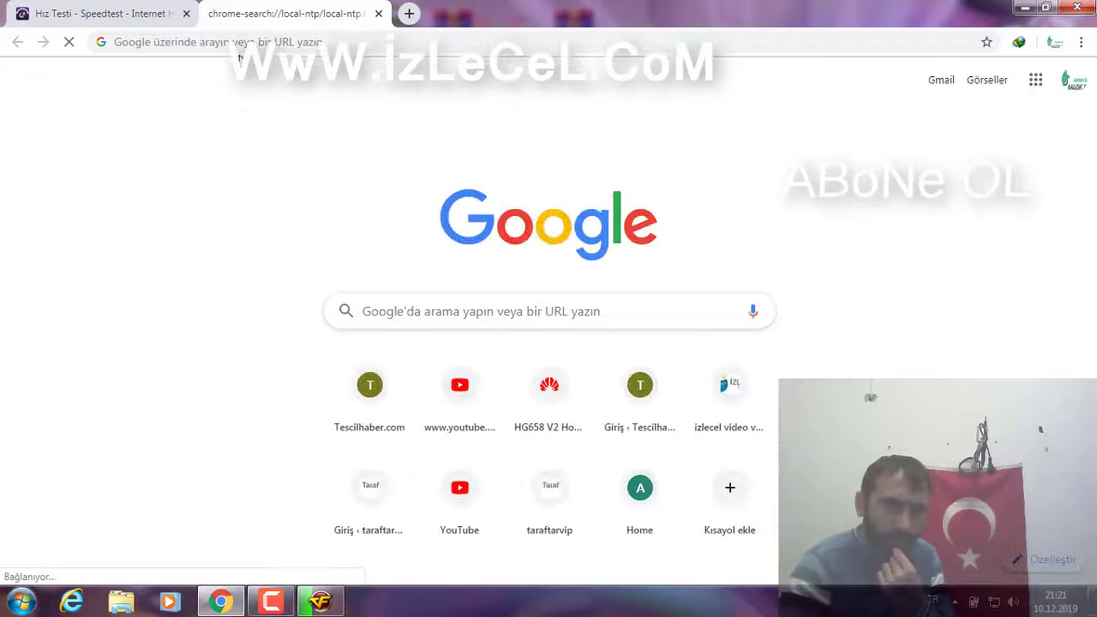
pyautogui.rightClick(241, 45)
pyautogui.click(292, 117)
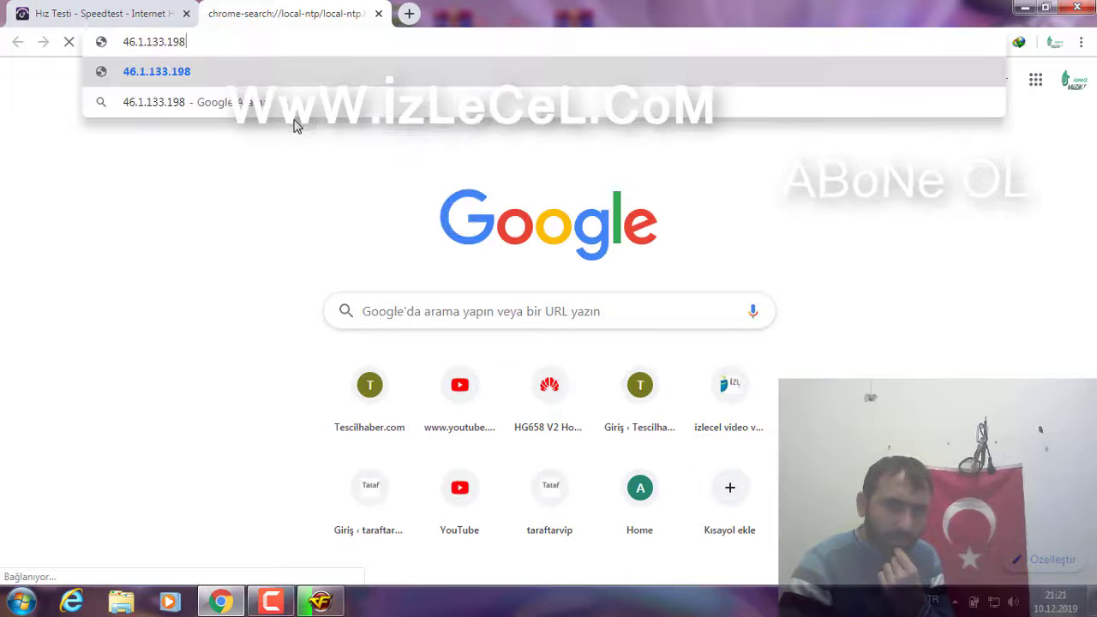
pyautogui.press('Return')
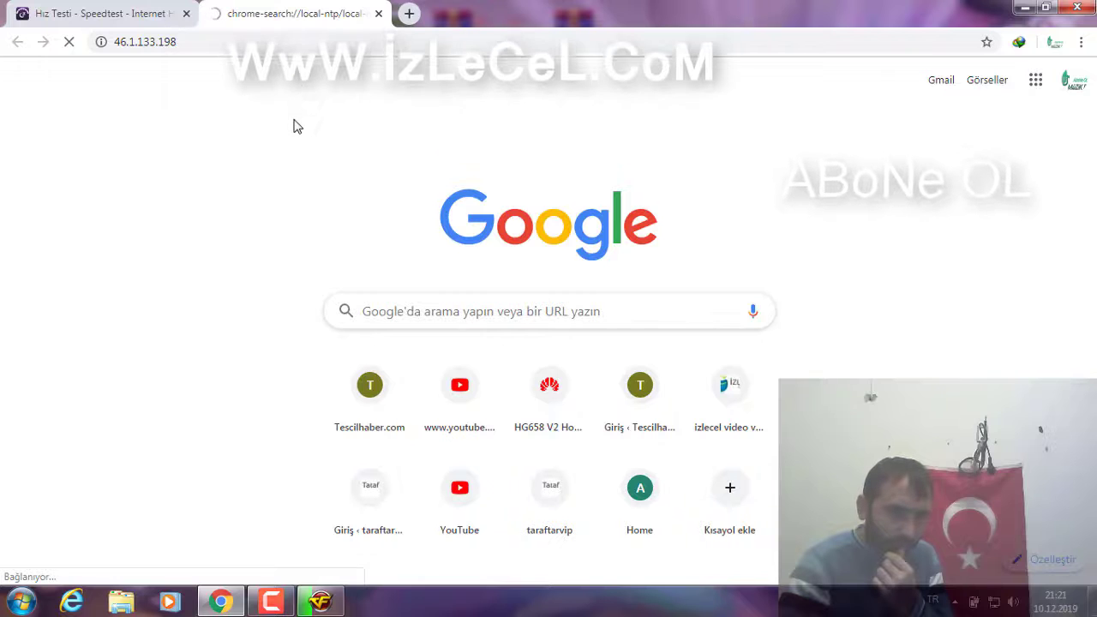
# Step: Return to the hiztesti.com.tr tab and start another speed test
pyautogui.click(147, 12)
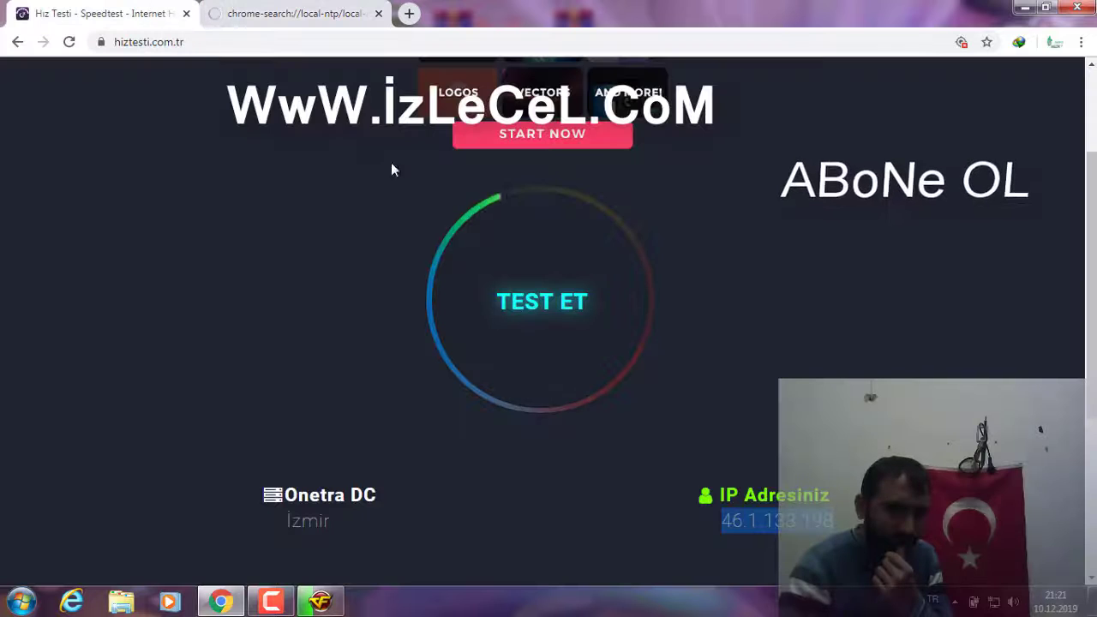
pyautogui.click(540, 295)
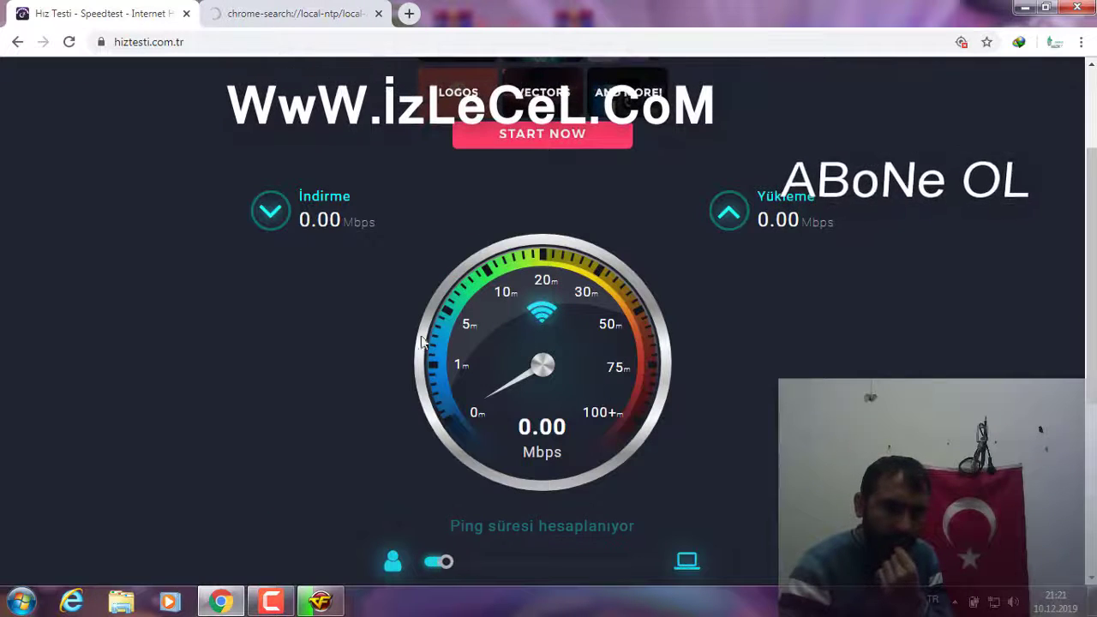
pyautogui.scroll(-3, 365, 482)
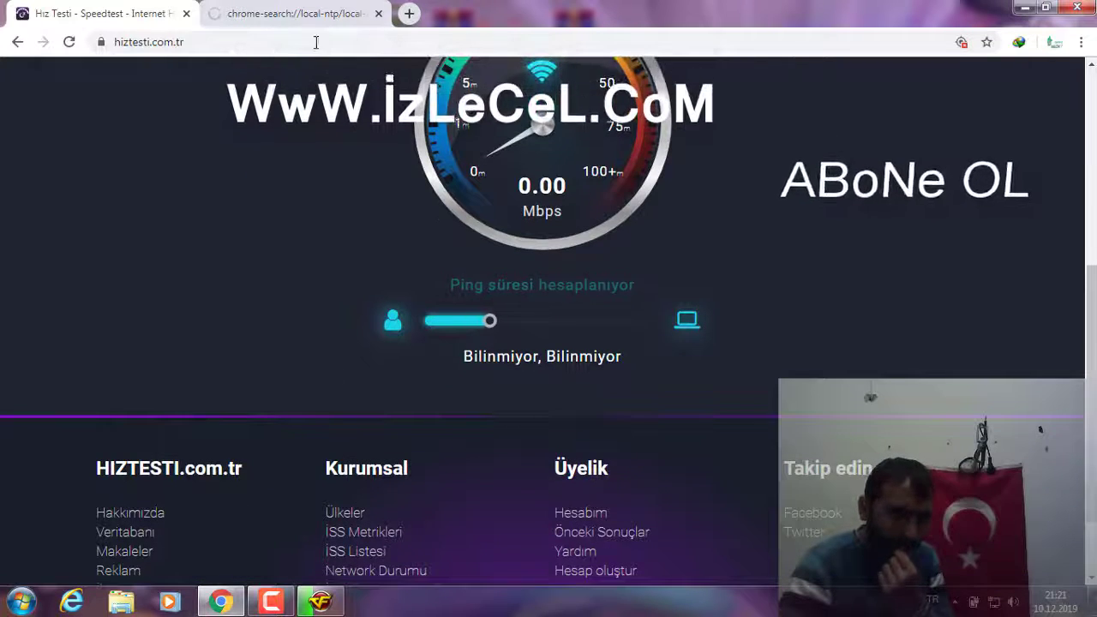
# Step: Try to load the copied IP address again in the second browser tab, and close that tab
pyautogui.click(300, 10)
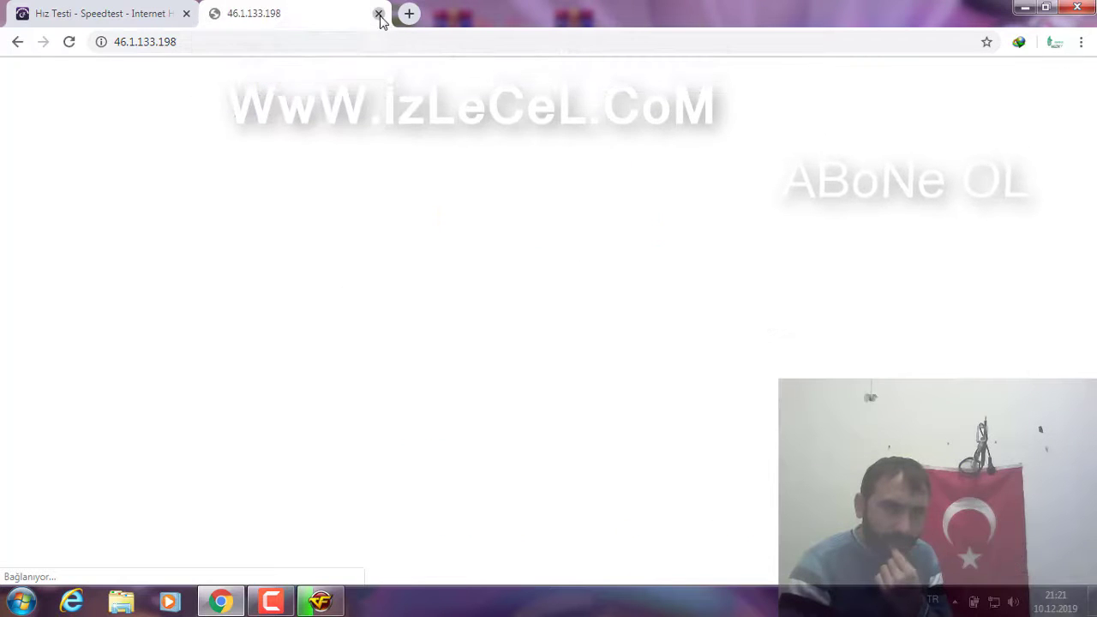
pyautogui.click(246, 41)
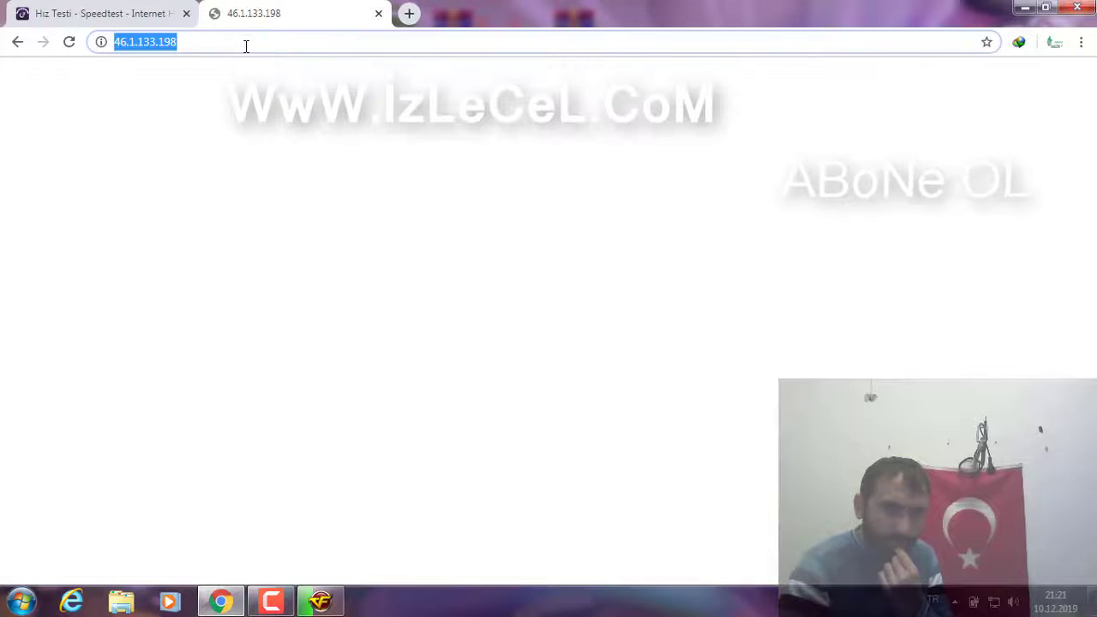
pyautogui.click(269, 40)
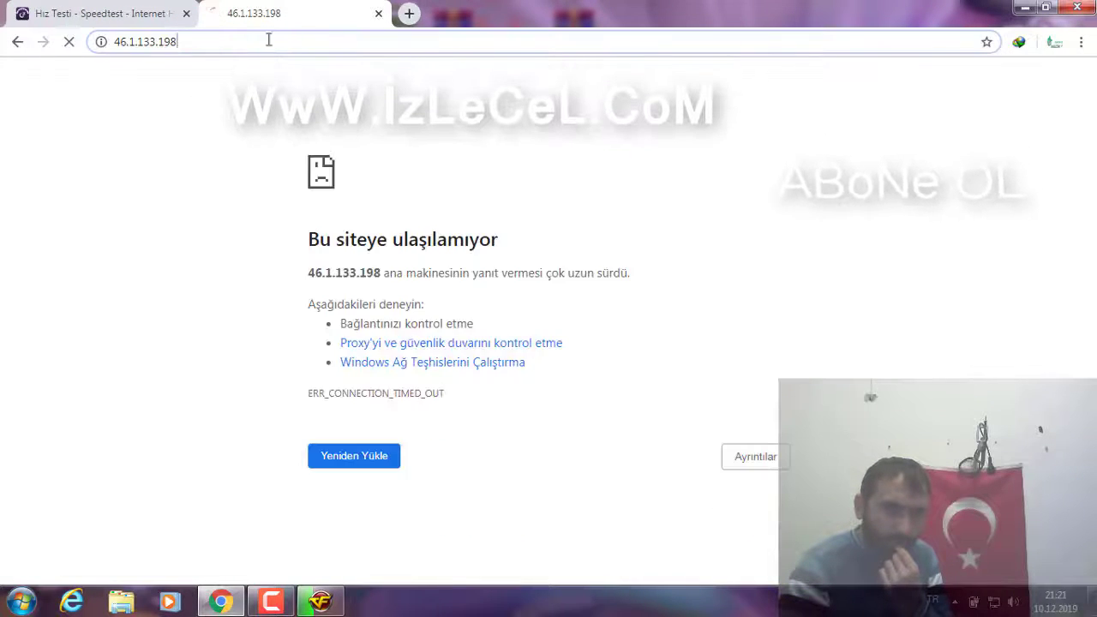
pyautogui.click(378, 14)
# Step: Check the download speed and ping of the running hiztesti.com.tr test, and close Chrome
pyautogui.scroll(1, 463, 249)
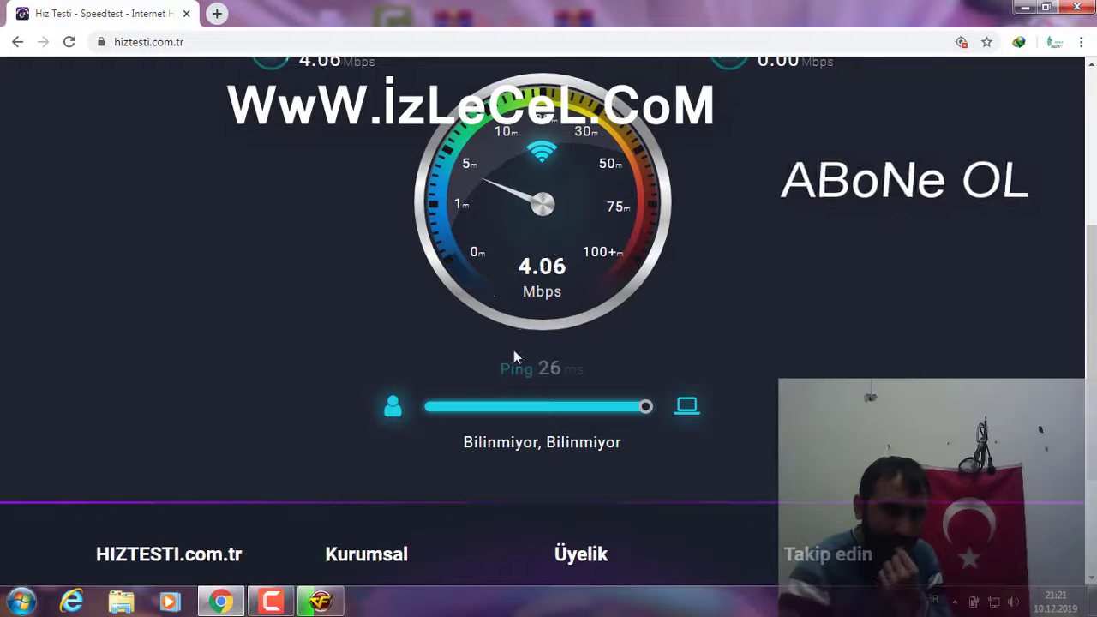
pyautogui.scroll(2, 531, 343)
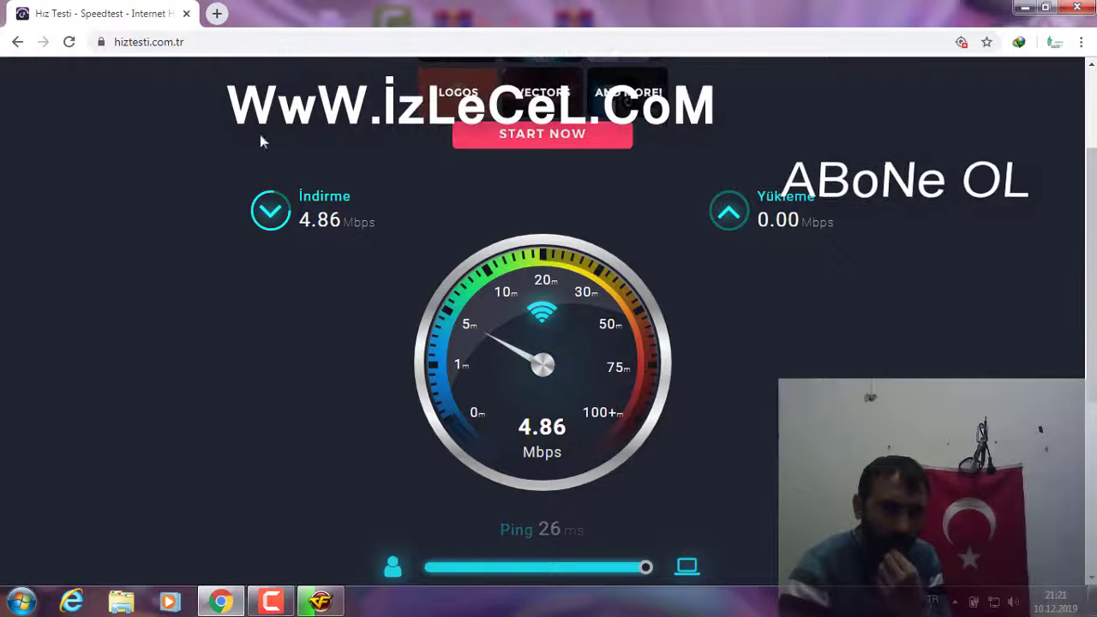
pyautogui.click(1074, 9)
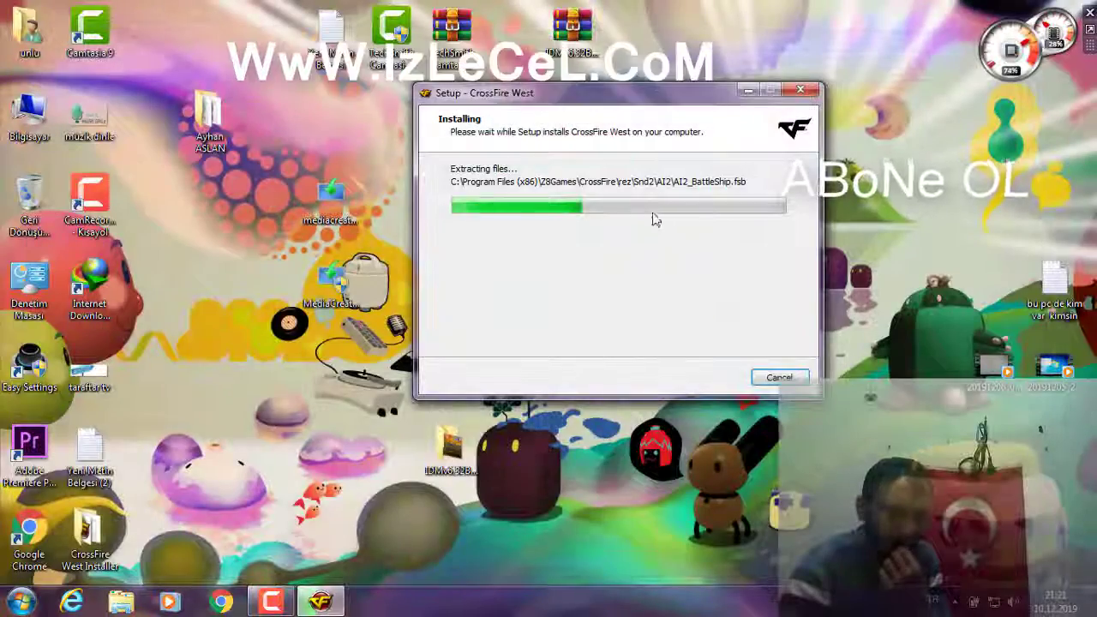
# Step: Move the CrossFire West setup window aside, and open Task Manager with its menus and tabs restored
pyautogui.moveTo(557, 95); pyautogui.dragTo(583, 129)
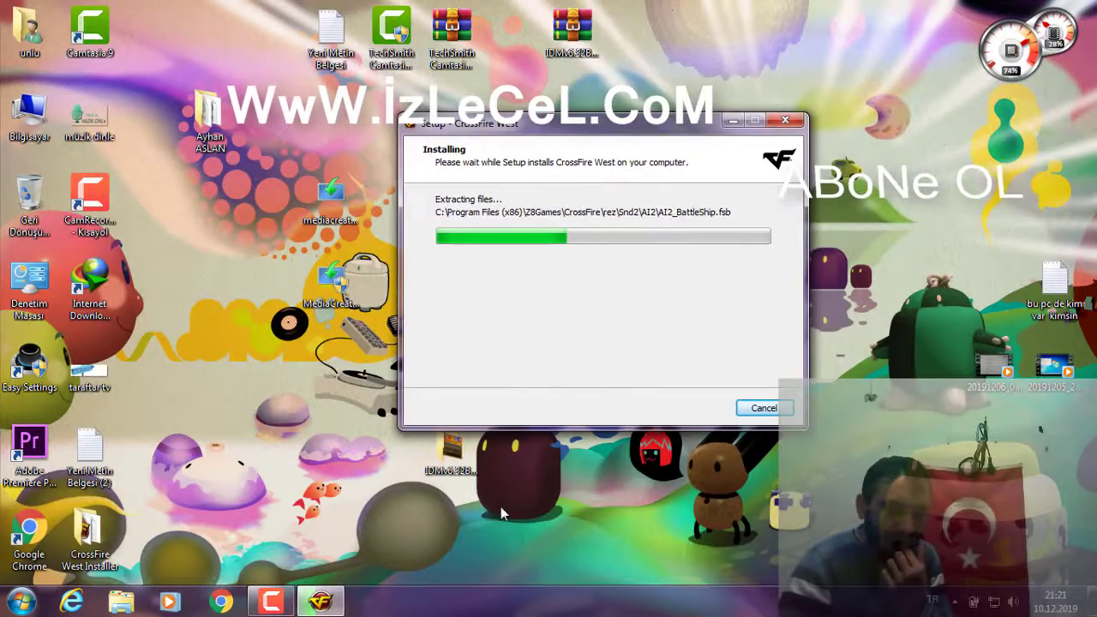
pyautogui.rightClick(455, 603)
pyautogui.click(516, 551)
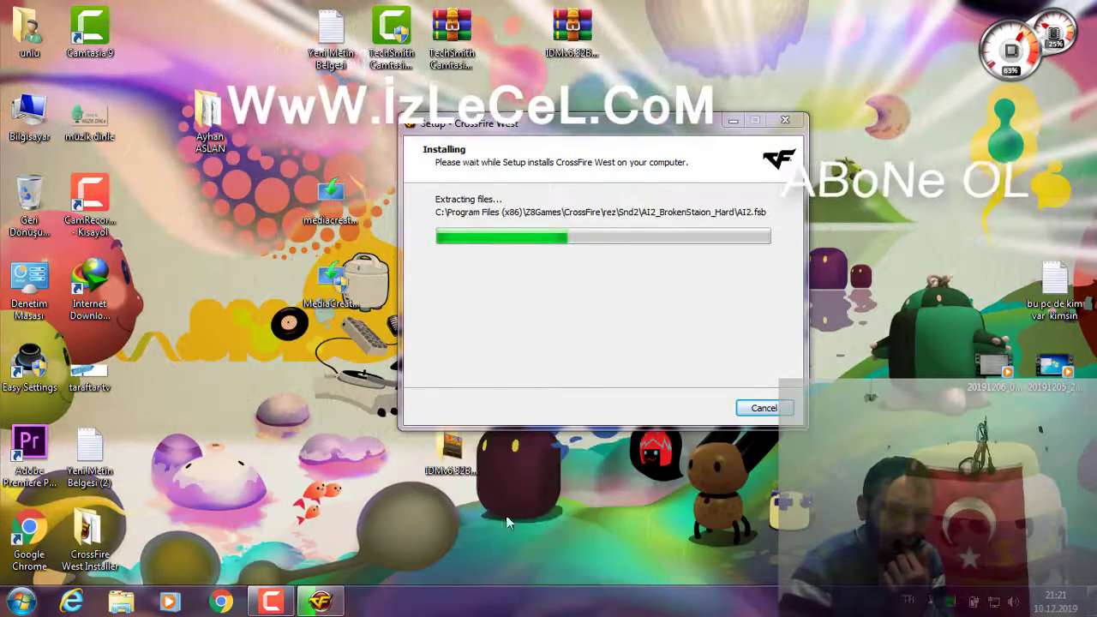
pyautogui.doubleClick(471, 172)
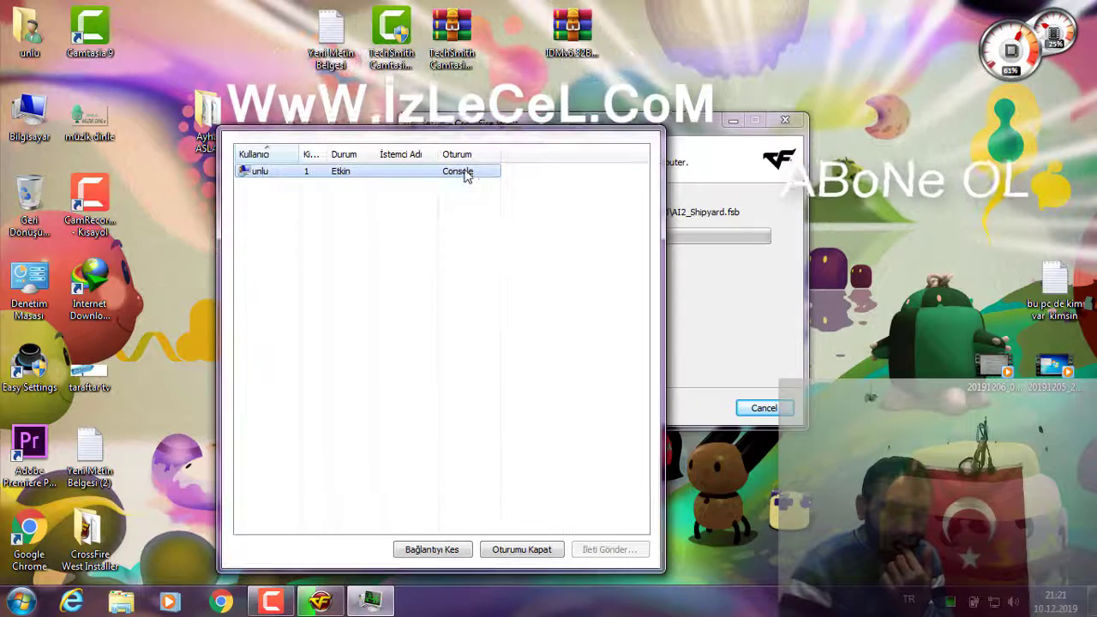
pyautogui.doubleClick(460, 146)
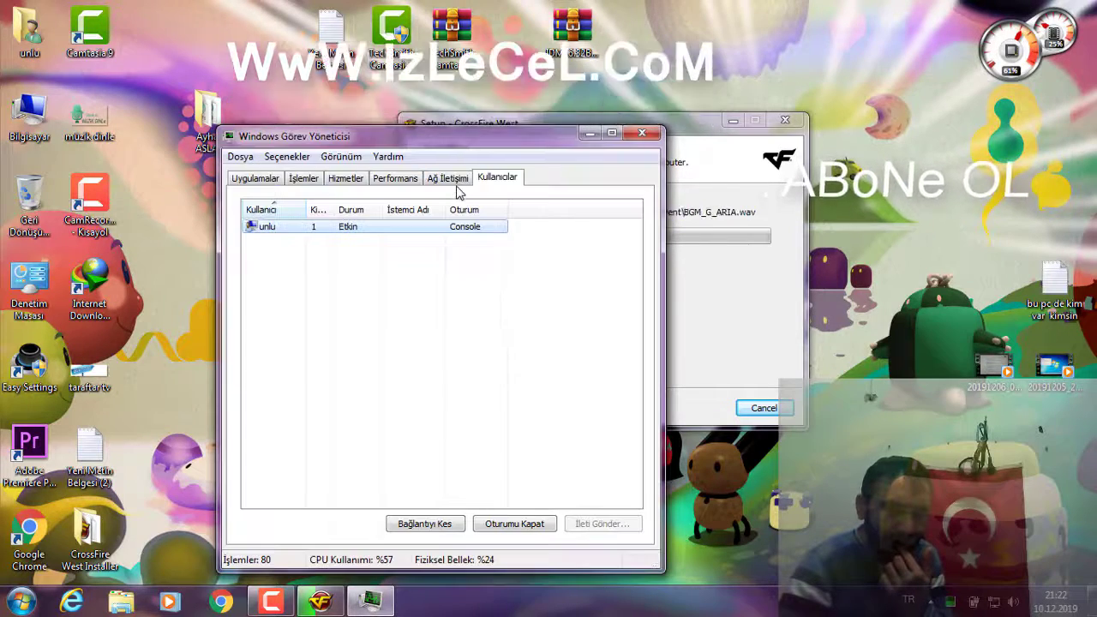
# Step: Examine network activity, CPU and memory performance, services, processes and running applications in Task Manager while CrossFire West installs
pyautogui.click(446, 179)
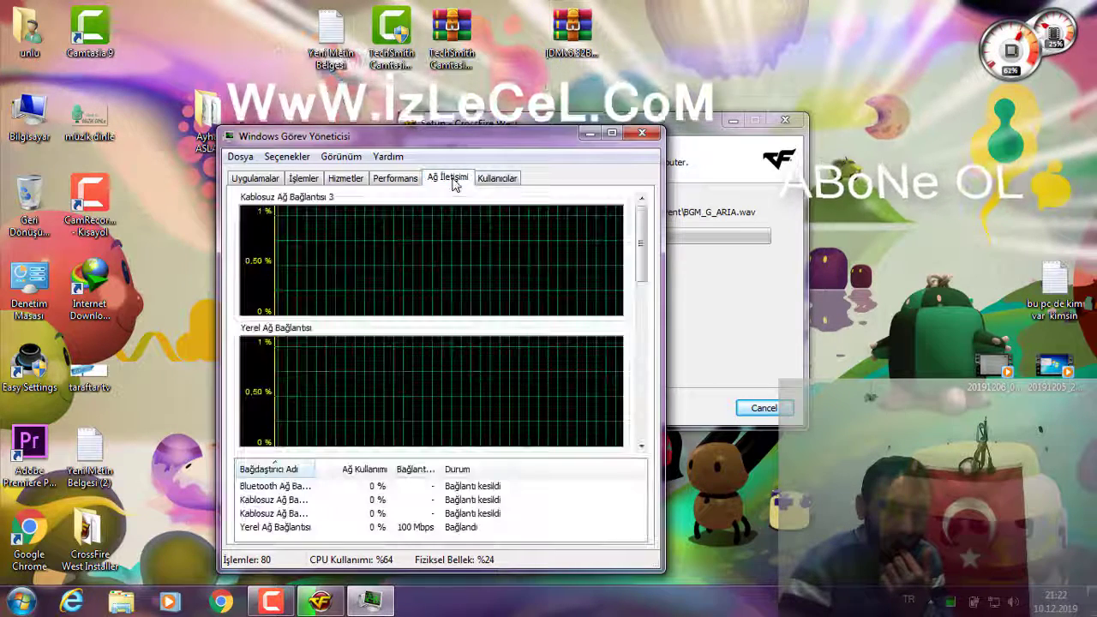
pyautogui.click(399, 179)
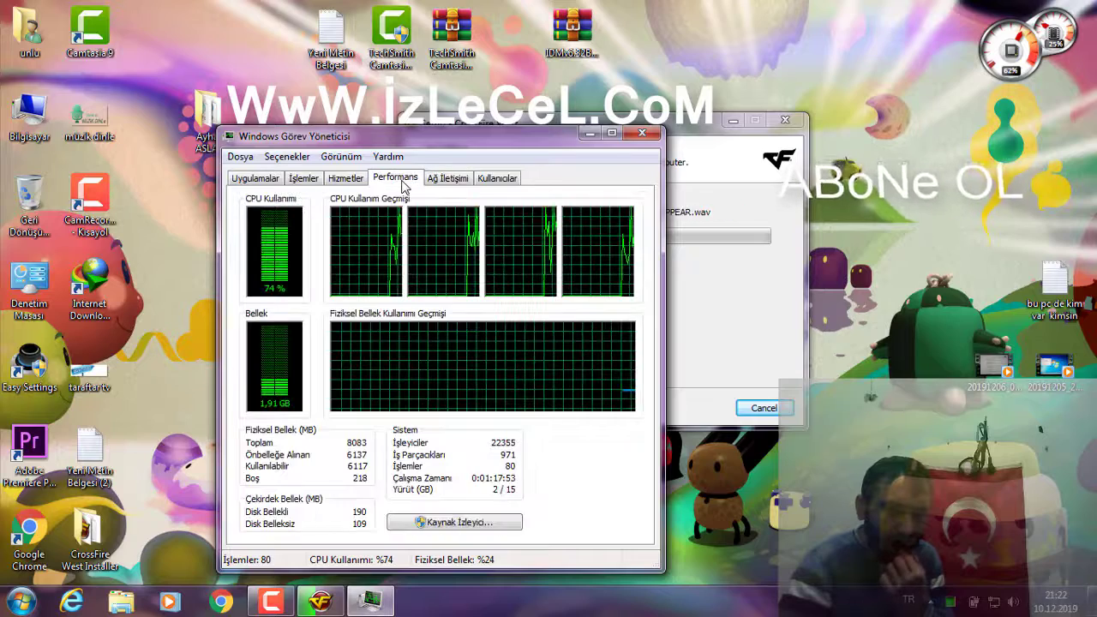
pyautogui.click(347, 179)
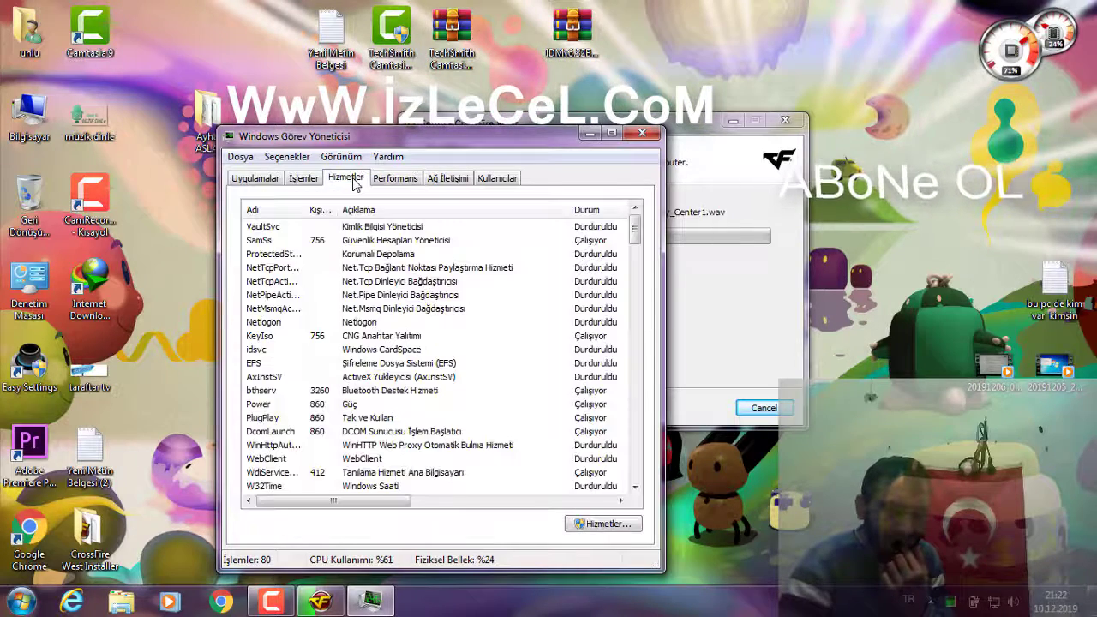
pyautogui.click(301, 178)
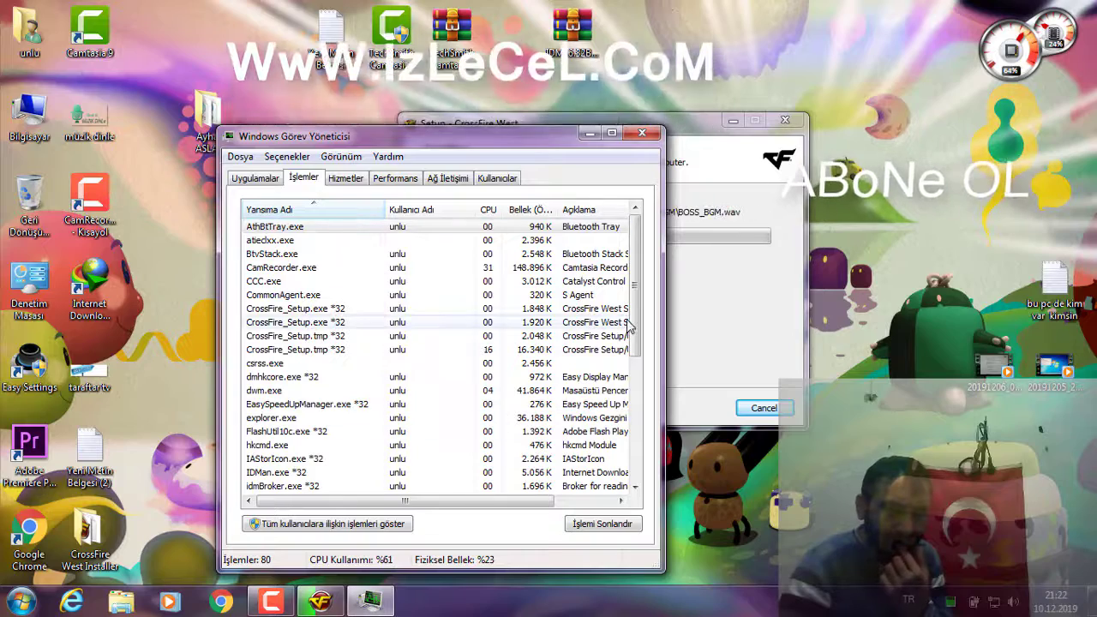
pyautogui.moveTo(637, 334); pyautogui.dragTo(648, 471)
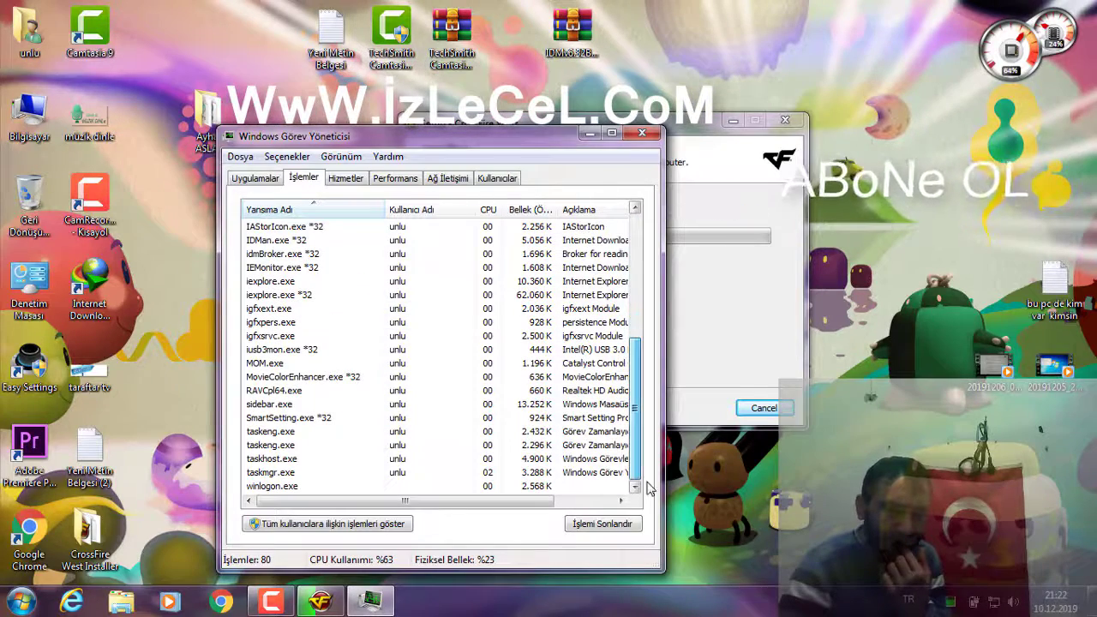
pyautogui.click(260, 179)
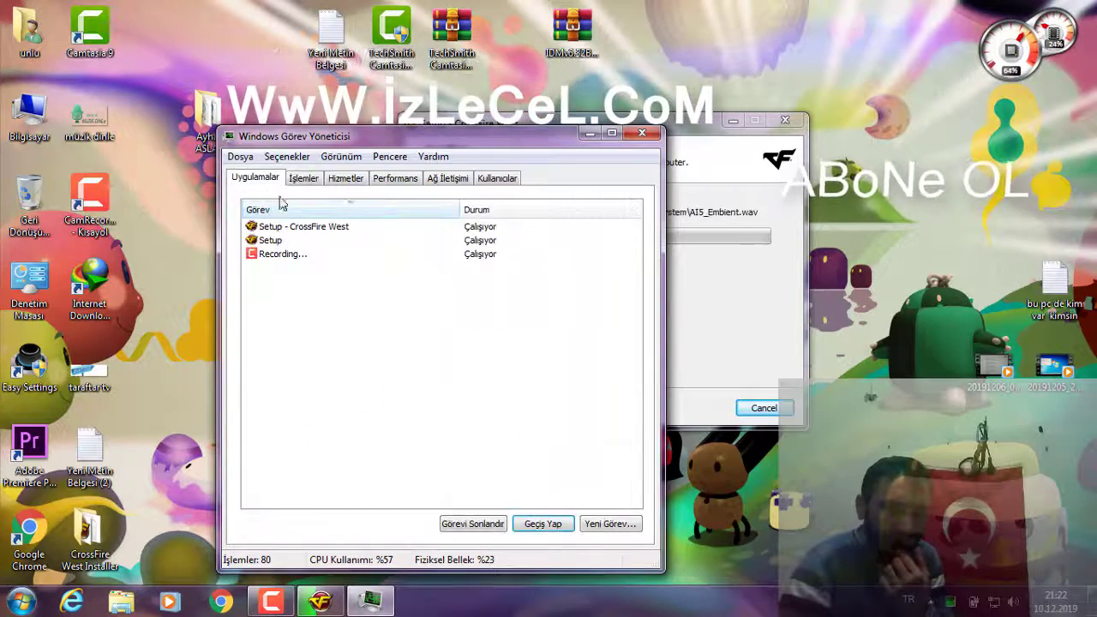
pyautogui.click(271, 602)
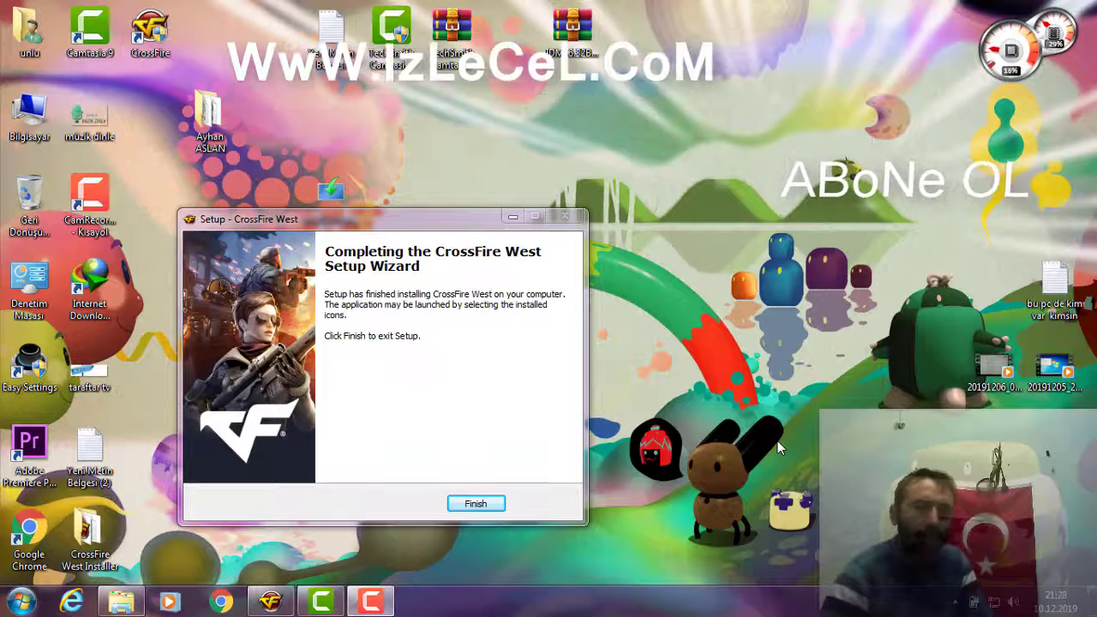
# Step: Move the completed CrossFire West setup wizard up the desktop and finish the installation
pyautogui.moveTo(428, 231); pyautogui.dragTo(464, 144)
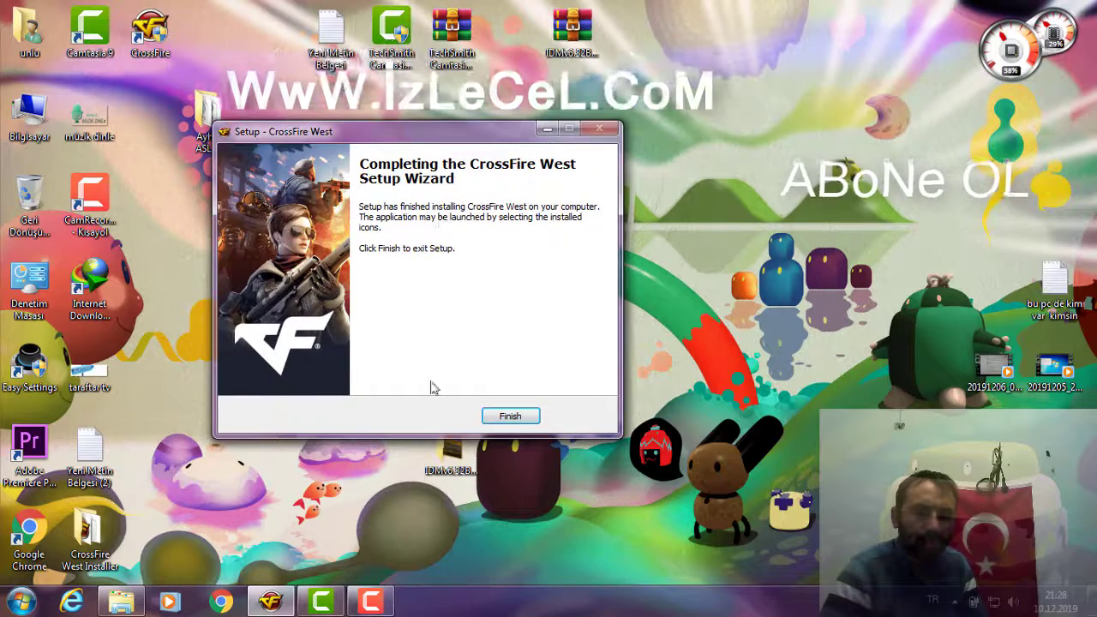
pyautogui.click(511, 418)
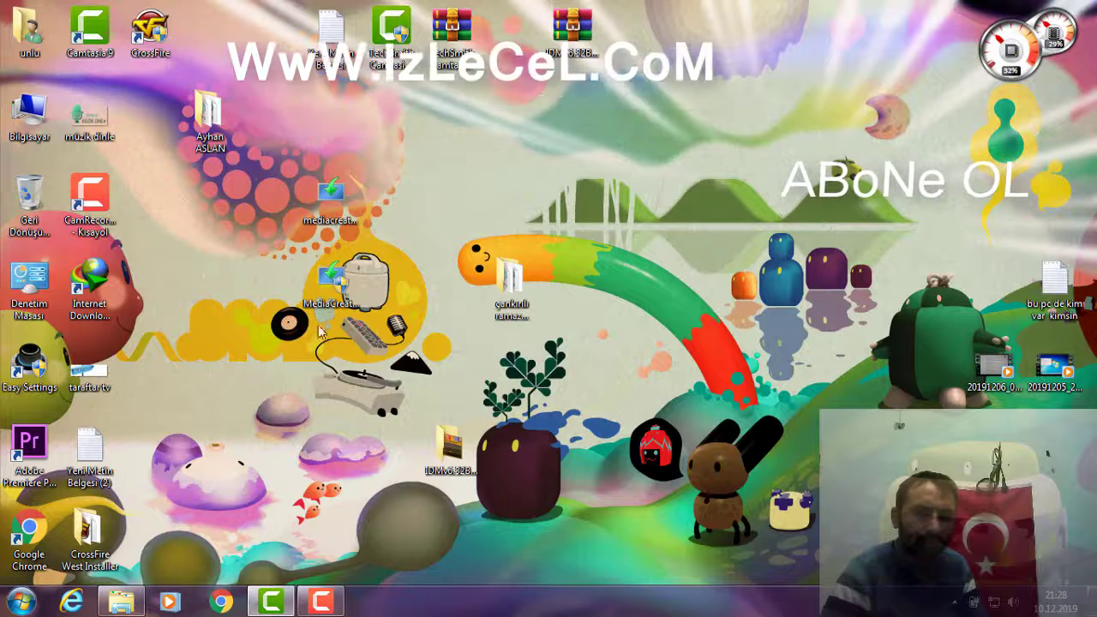
# Step: Open the CrossFire launcher from the desktop and start the game
pyautogui.rightClick(201, 276)
pyautogui.click(255, 365)
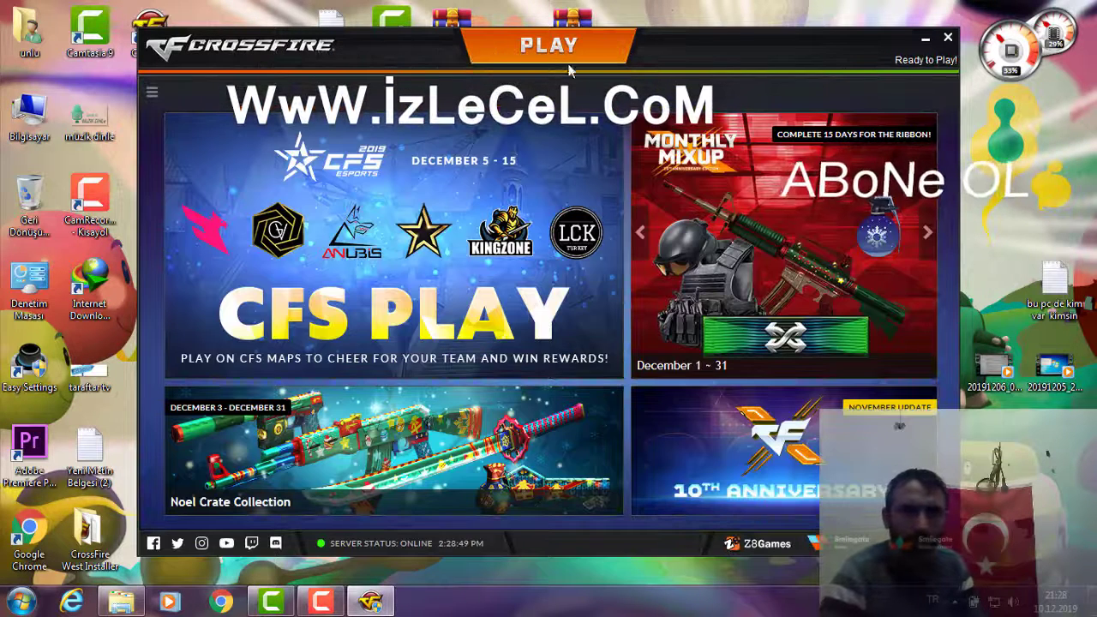
pyautogui.click(549, 48)
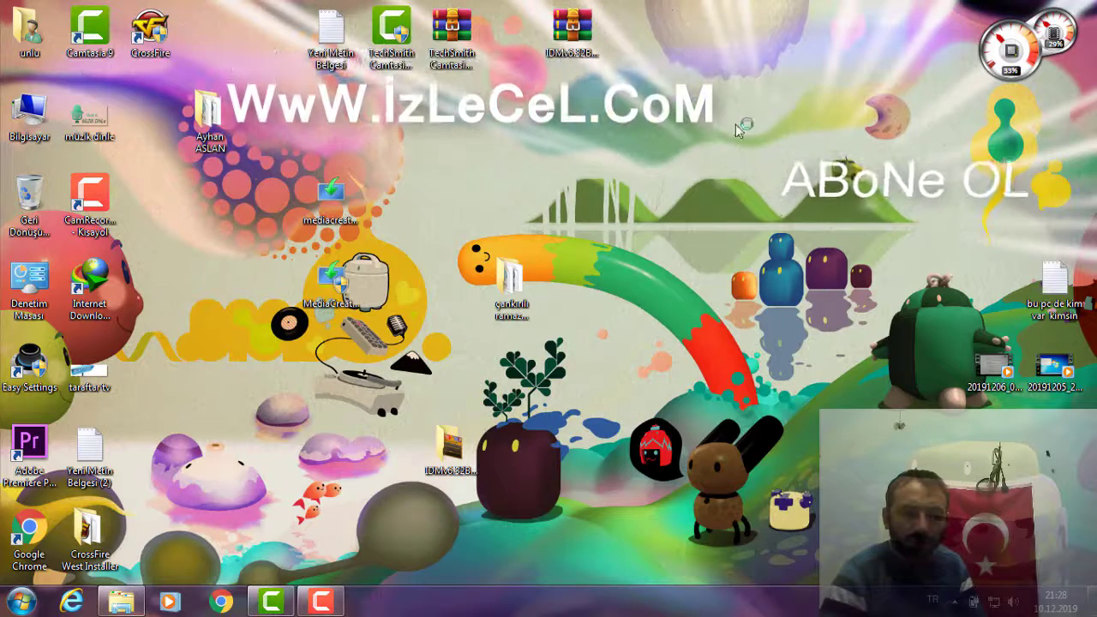